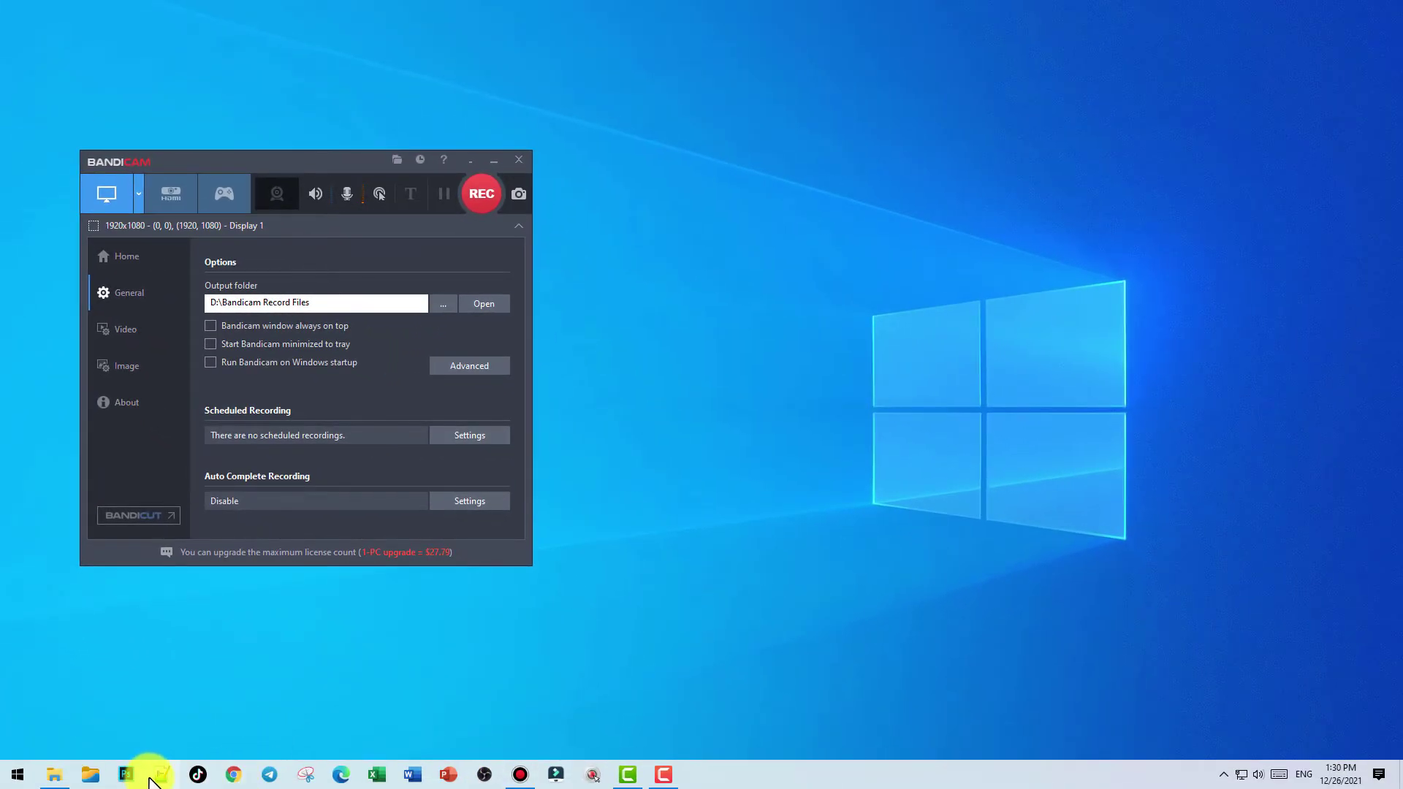
click(53, 776)
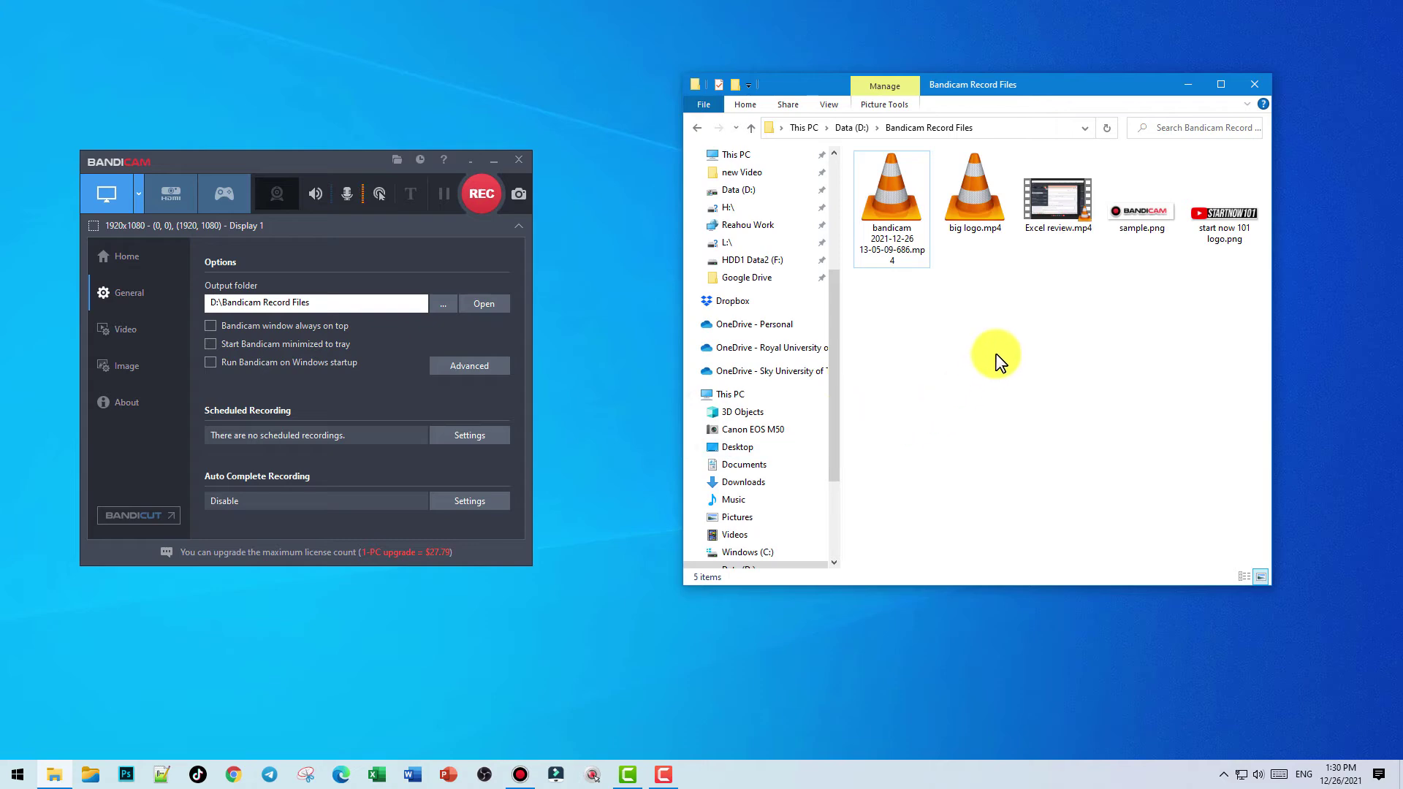
double_click(988, 226)
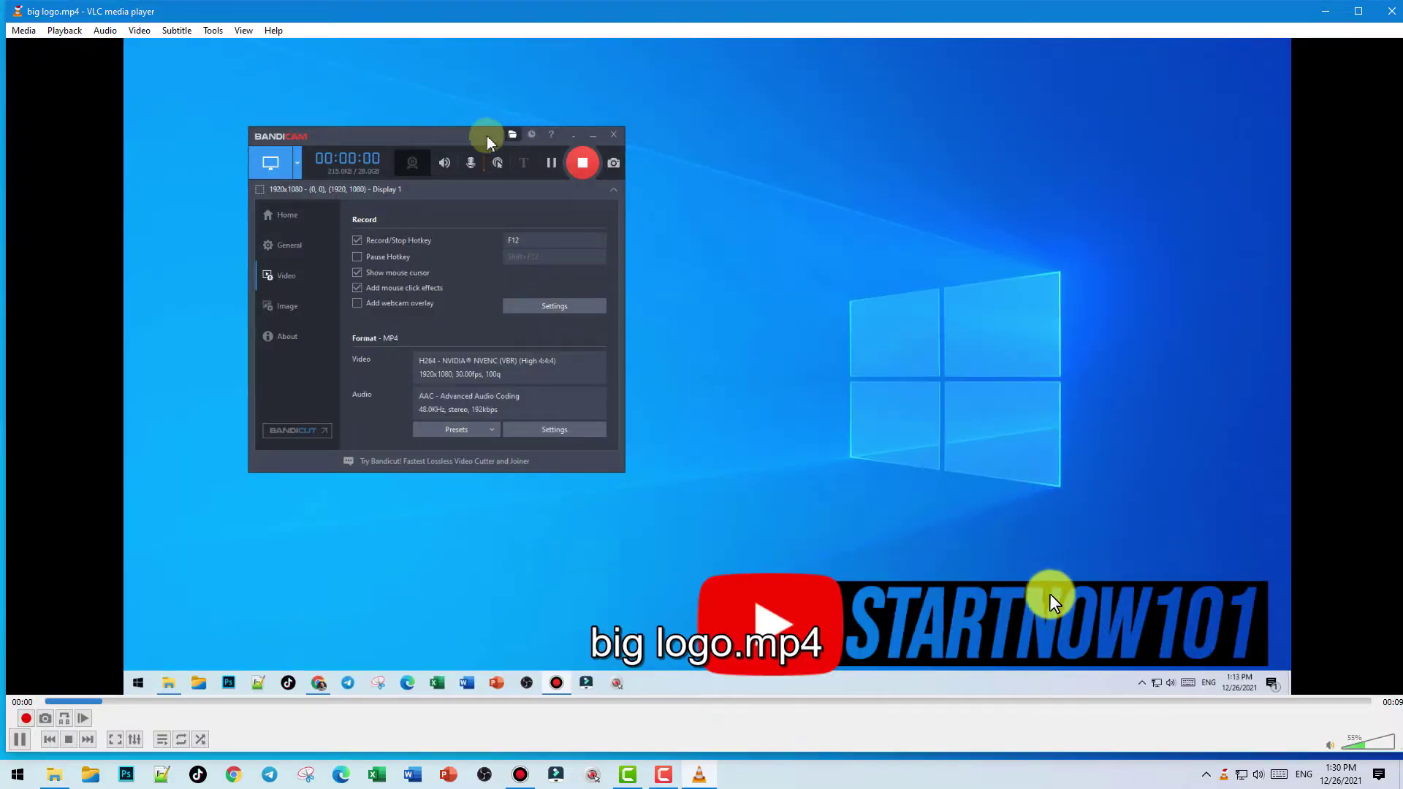
click(19, 739)
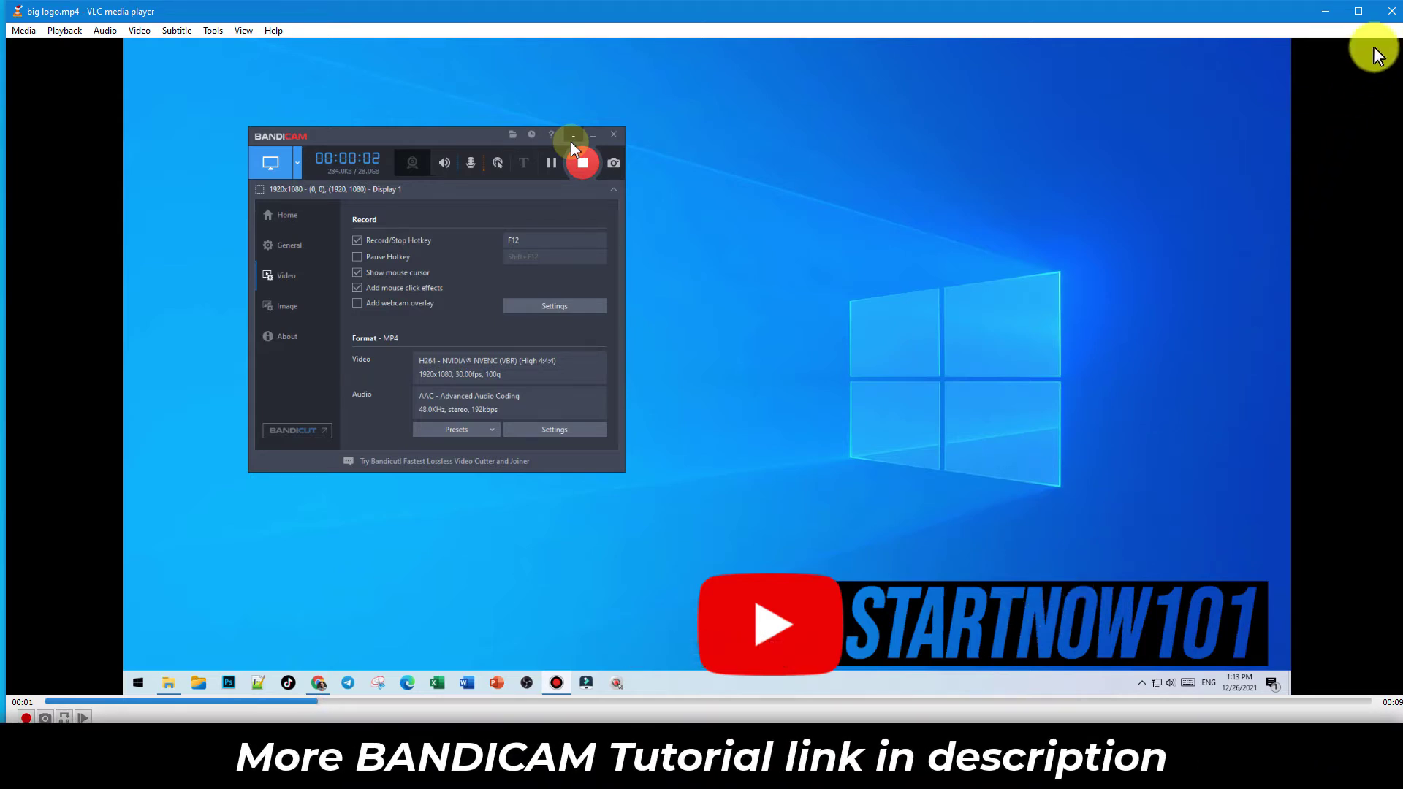
click(1392, 13)
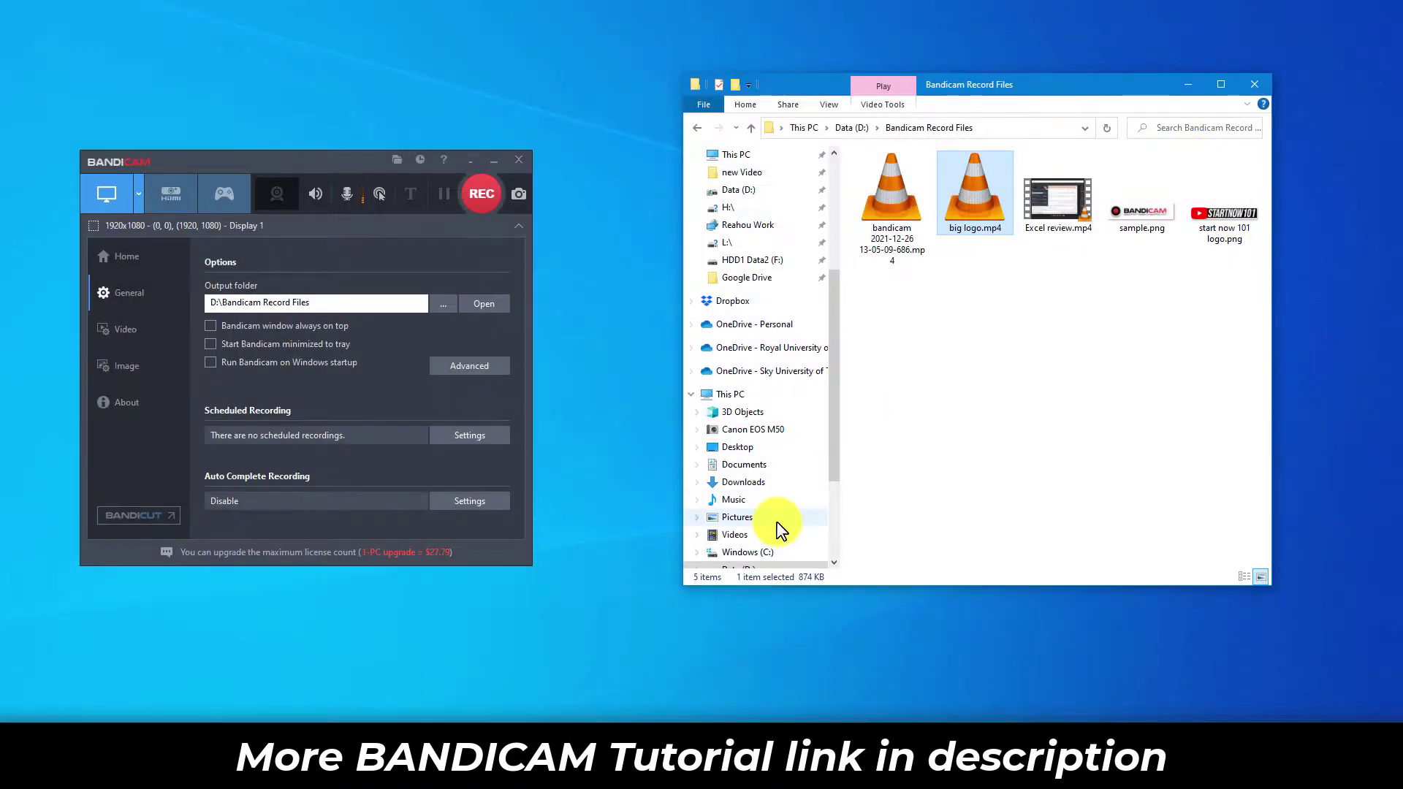
click(896, 234)
double_click(893, 230)
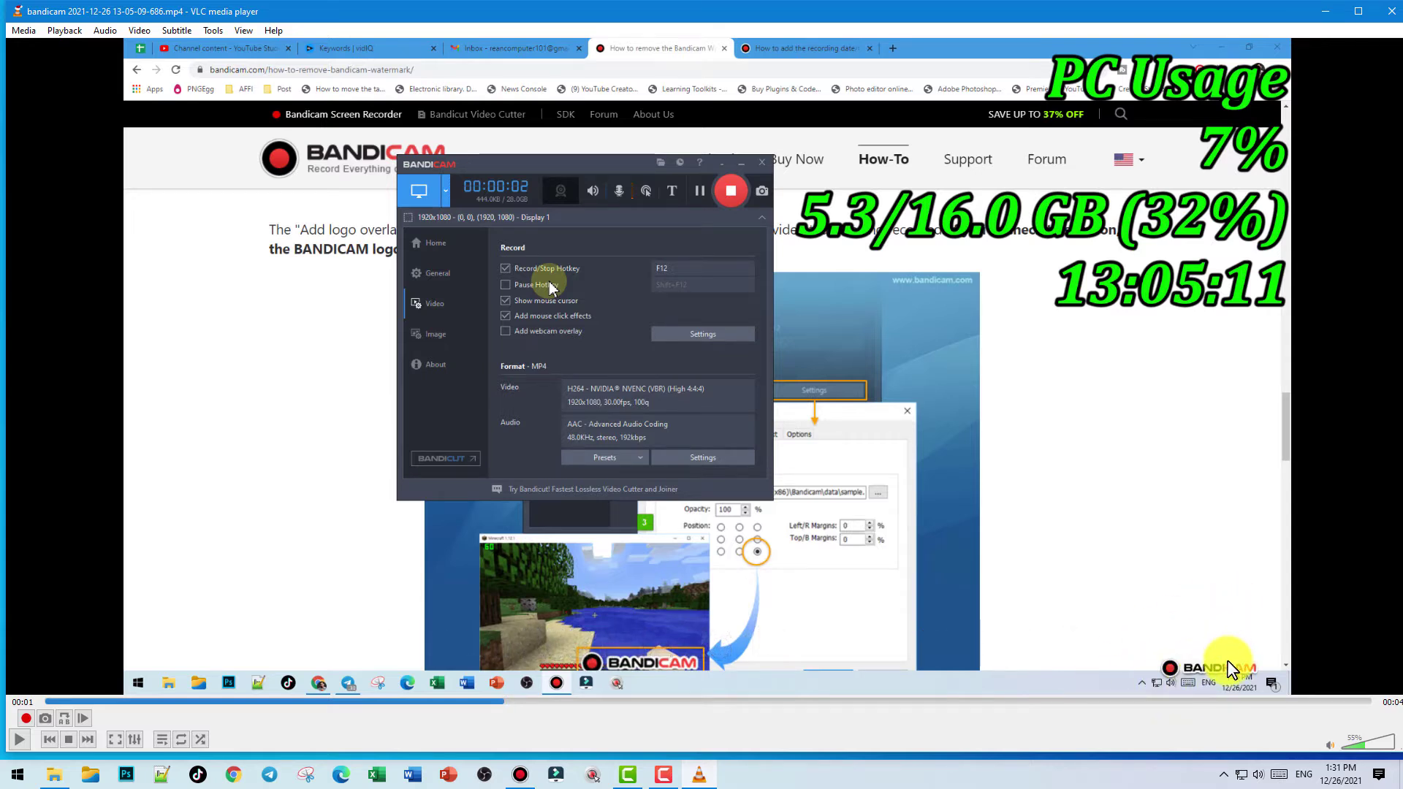
click(1392, 11)
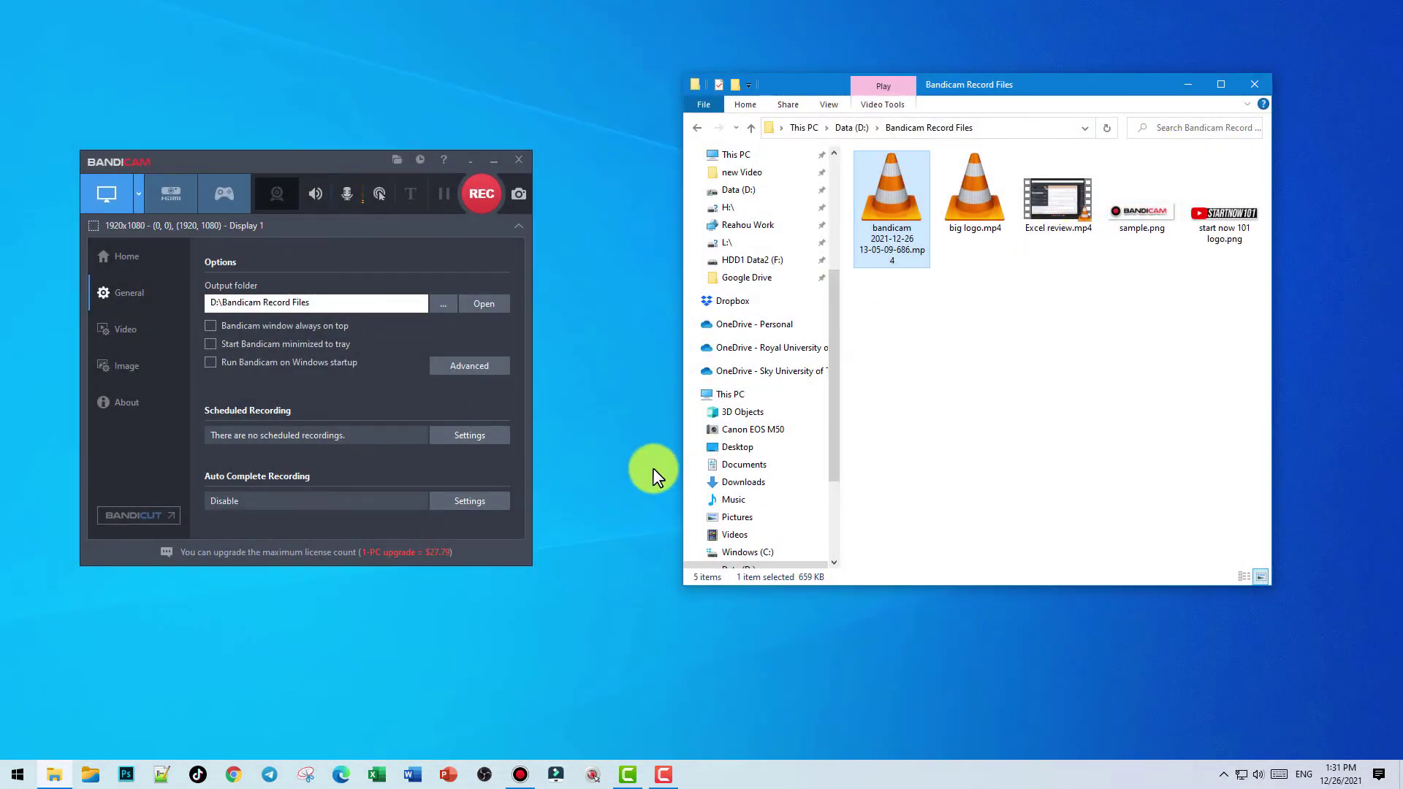
Check sample.png's properties details: it is 184 x 44 pixels.
click(1138, 209)
right_click(1142, 215)
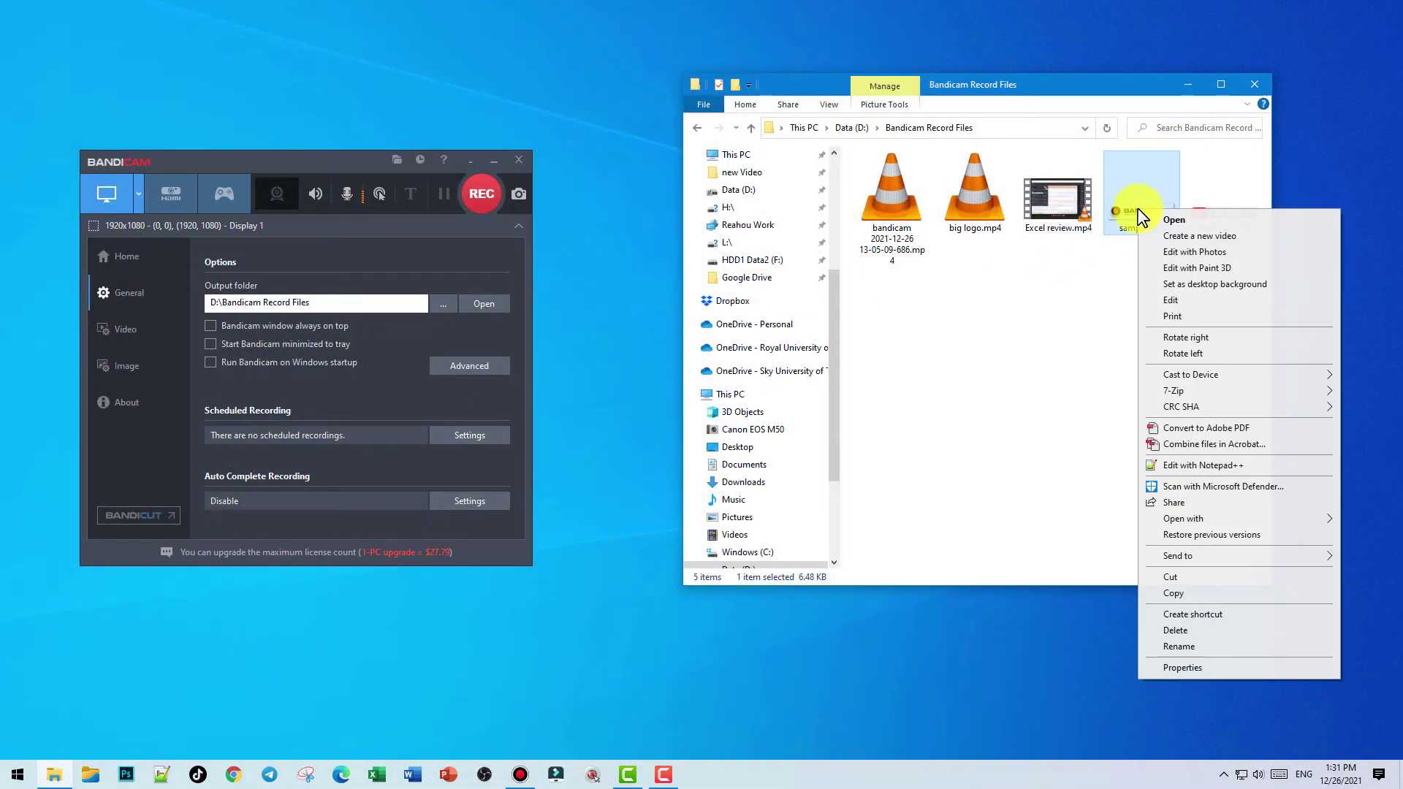
click(1178, 665)
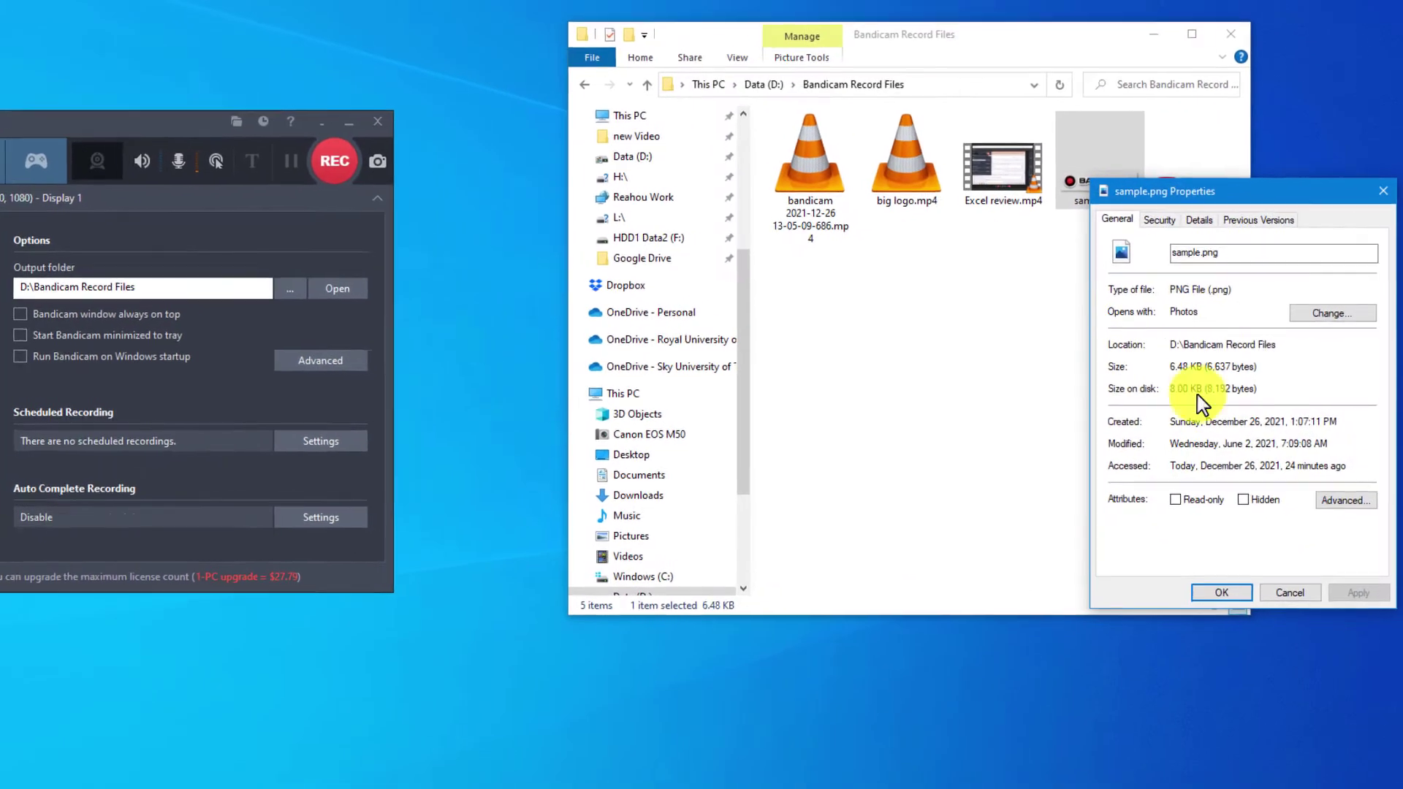
drag(1220, 219, 1029, 267)
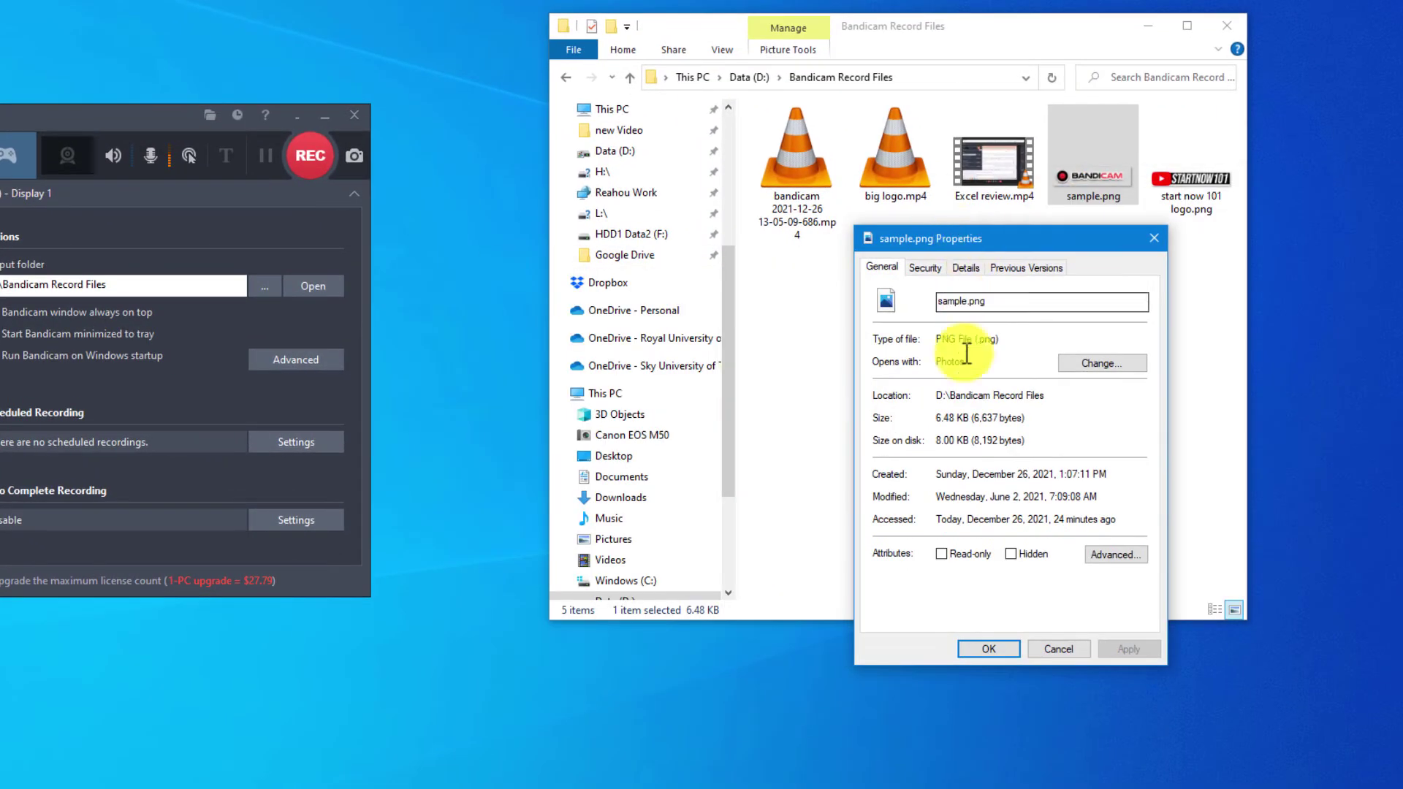
click(966, 269)
click(959, 389)
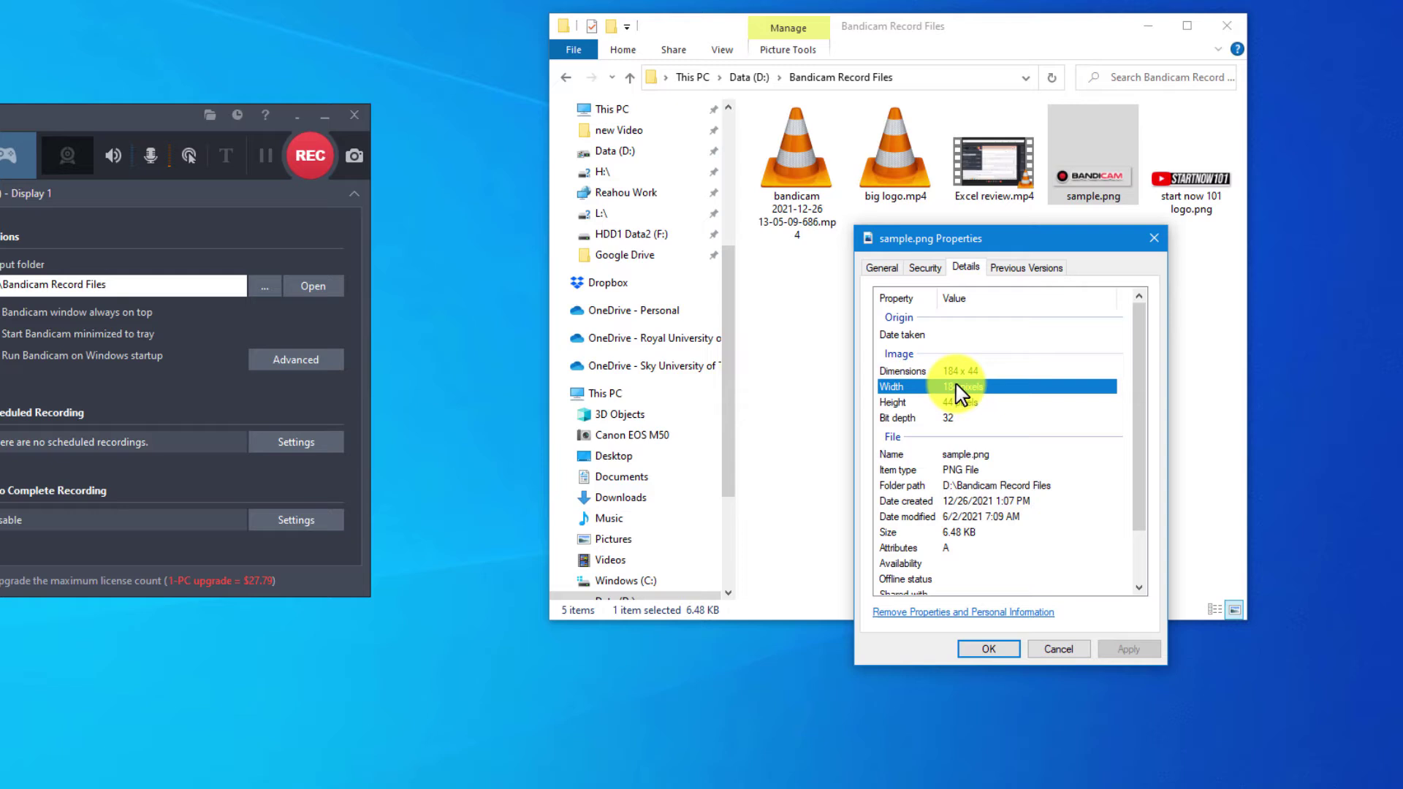
click(961, 371)
click(954, 388)
click(962, 402)
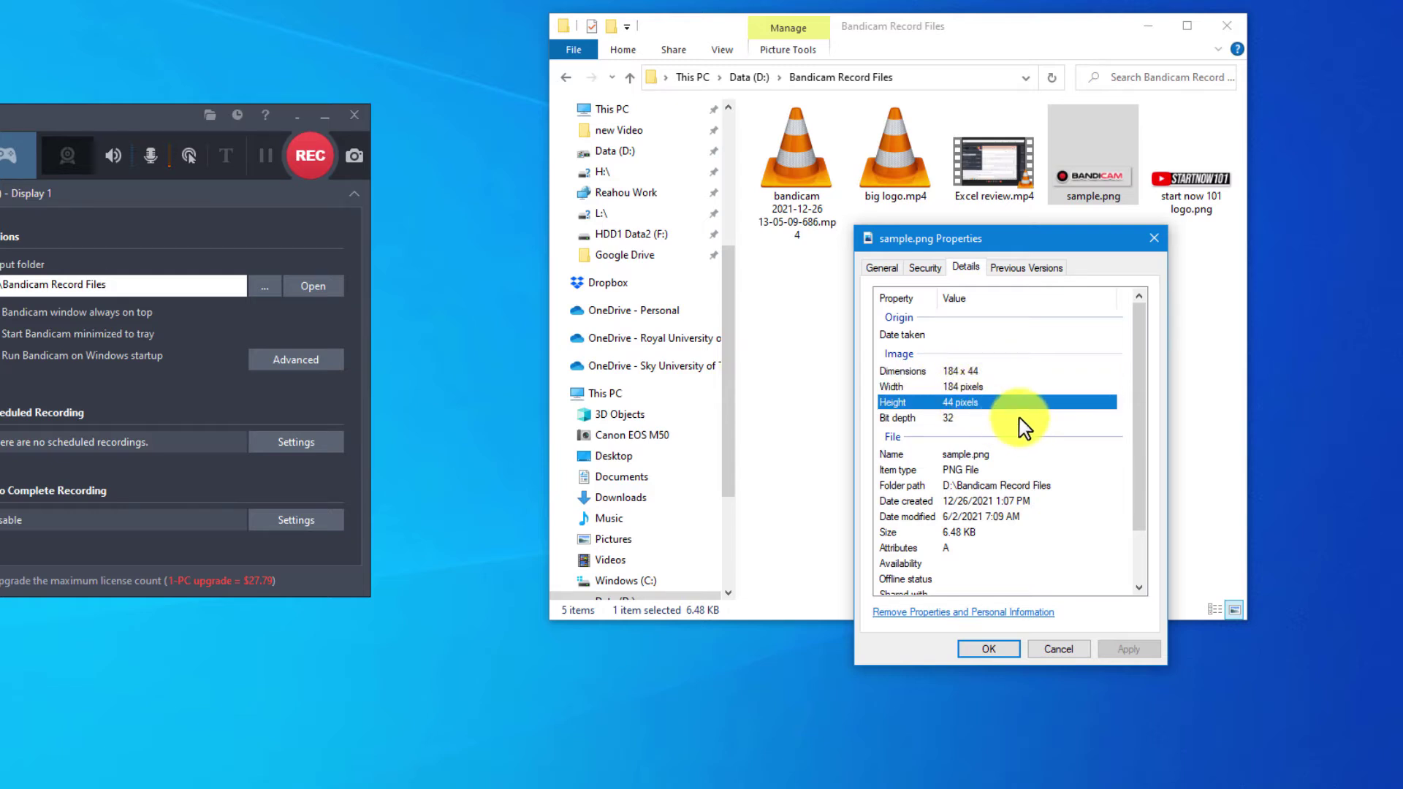
click(1057, 649)
Bring up the Details properties of start now 101 logo.png to read its dimensions.
click(1184, 194)
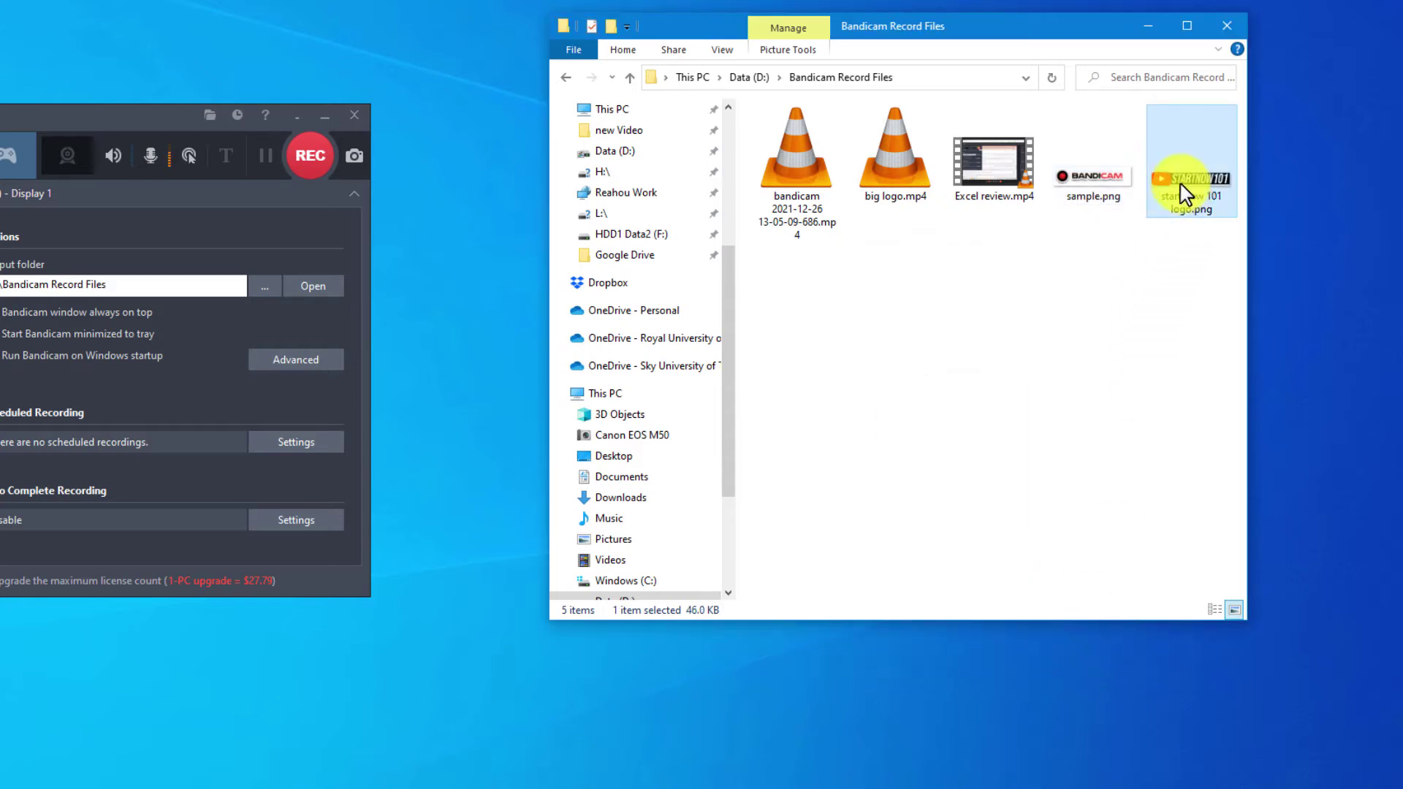
right_click(1184, 194)
click(1195, 727)
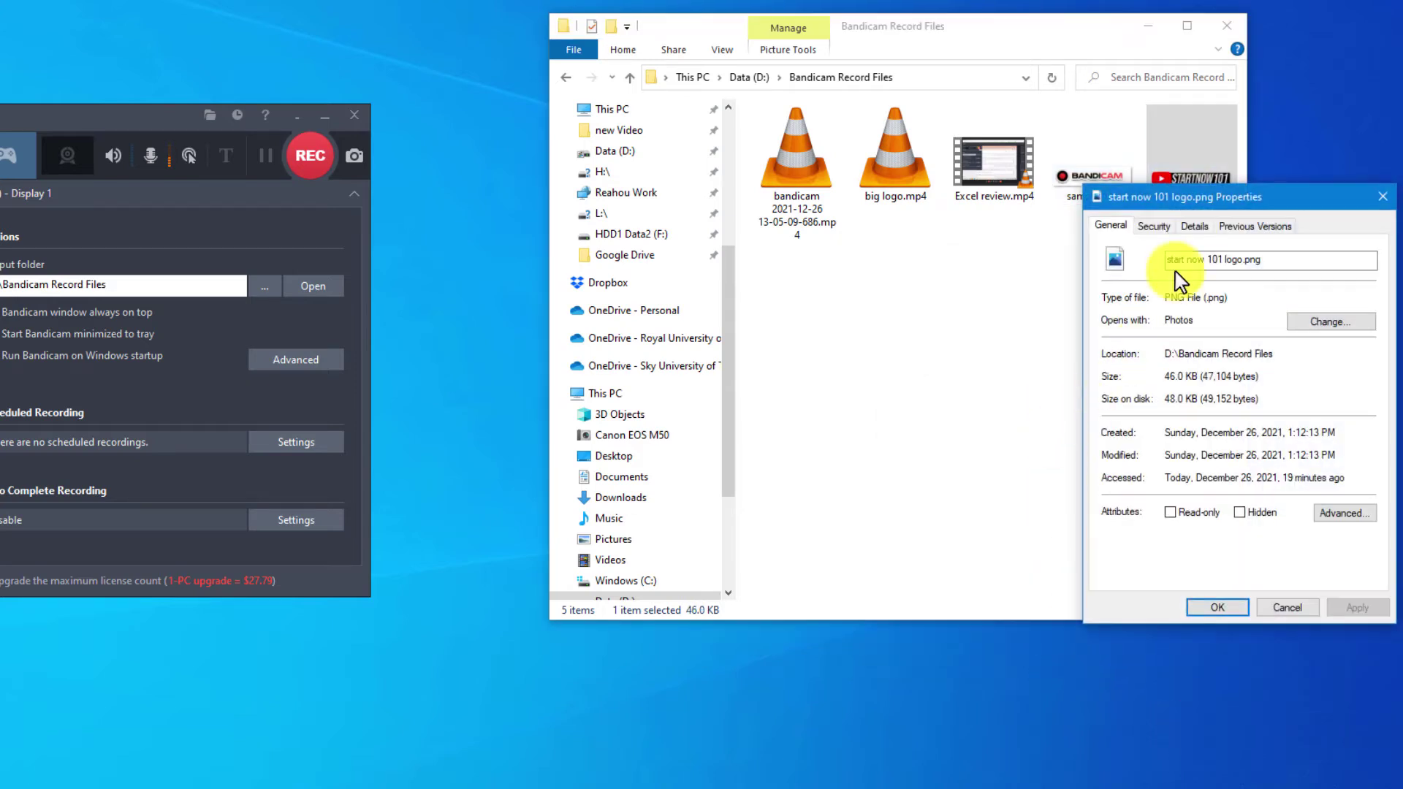
drag(1190, 200, 938, 216)
click(950, 243)
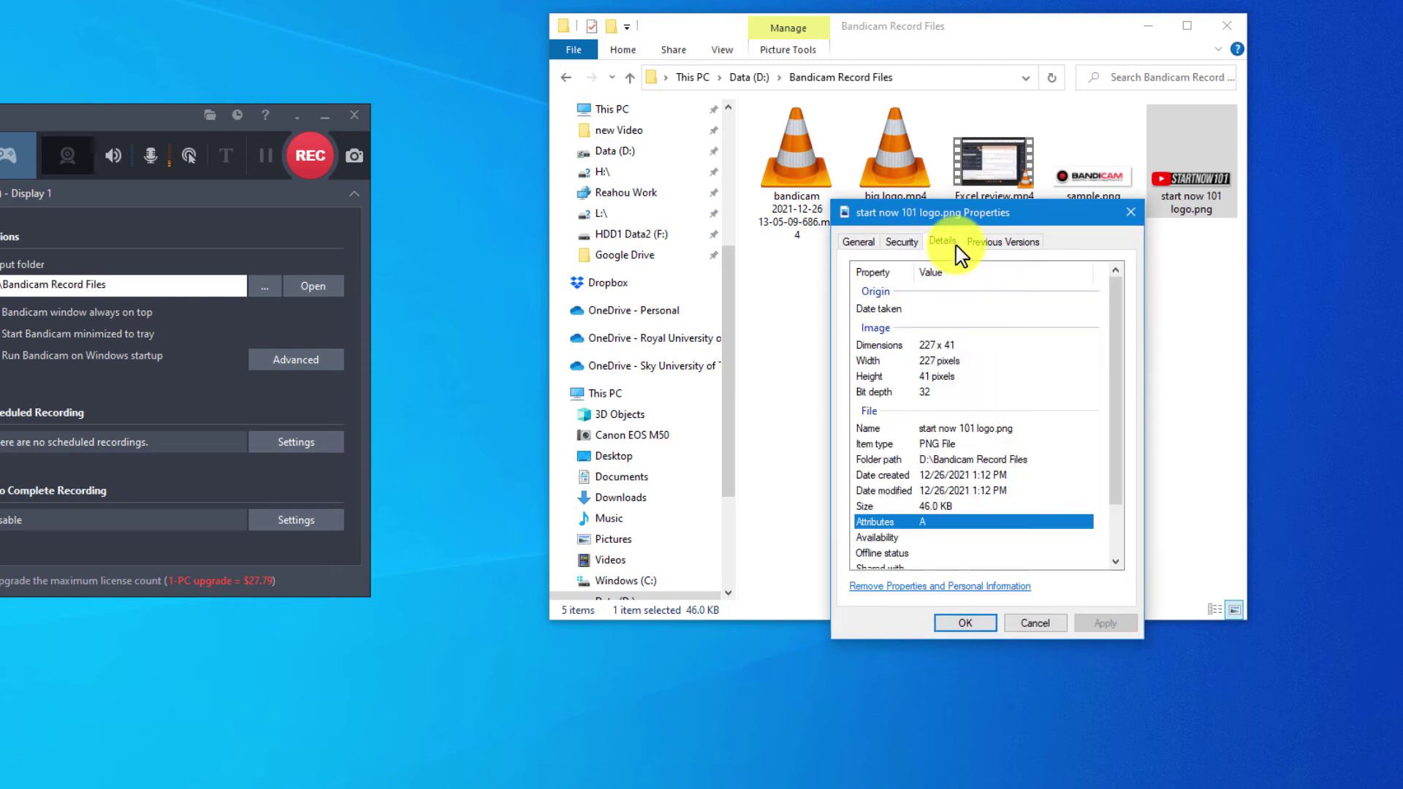
Note the logo's 227 x 41 size, then show Bandicam's Video recording settings.
click(936, 347)
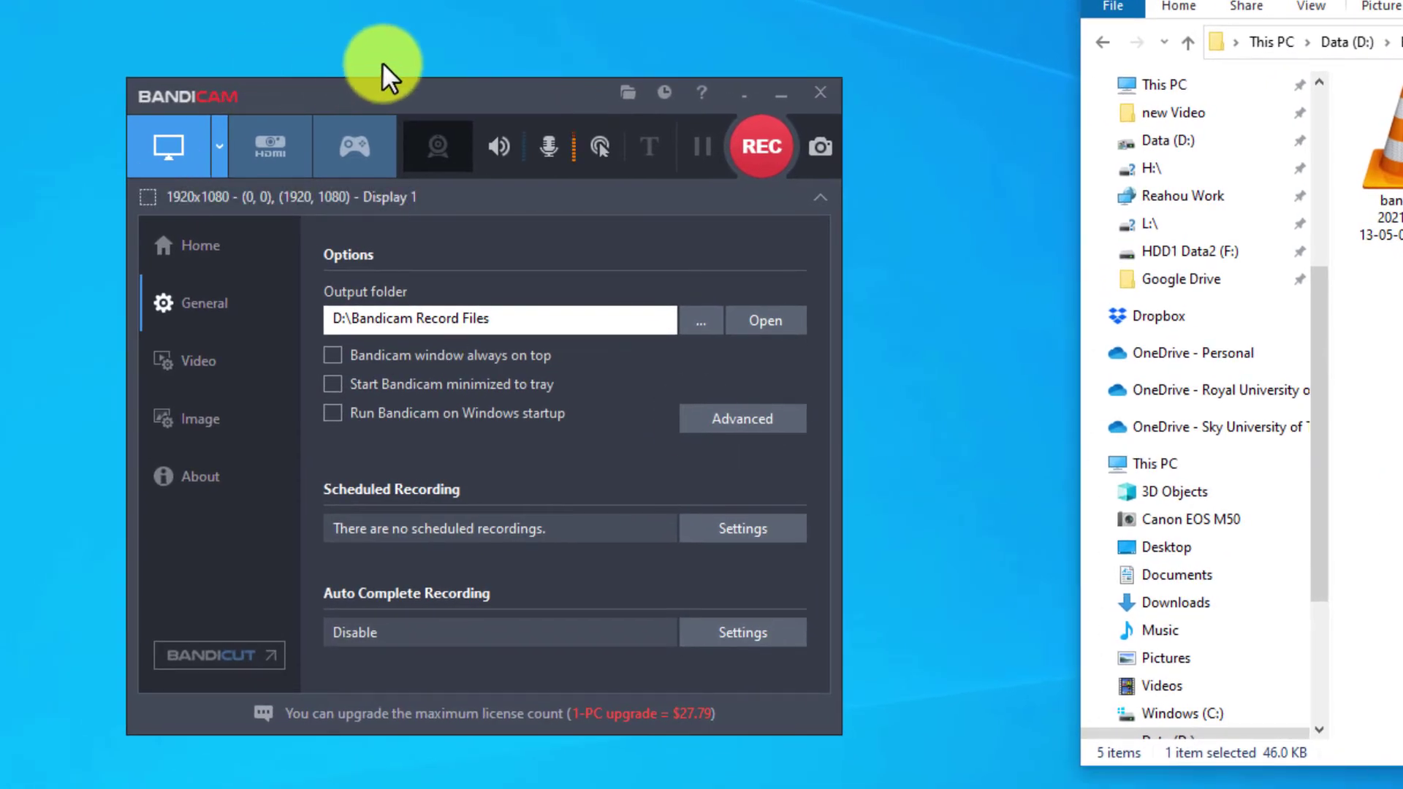
drag(401, 84, 455, 25)
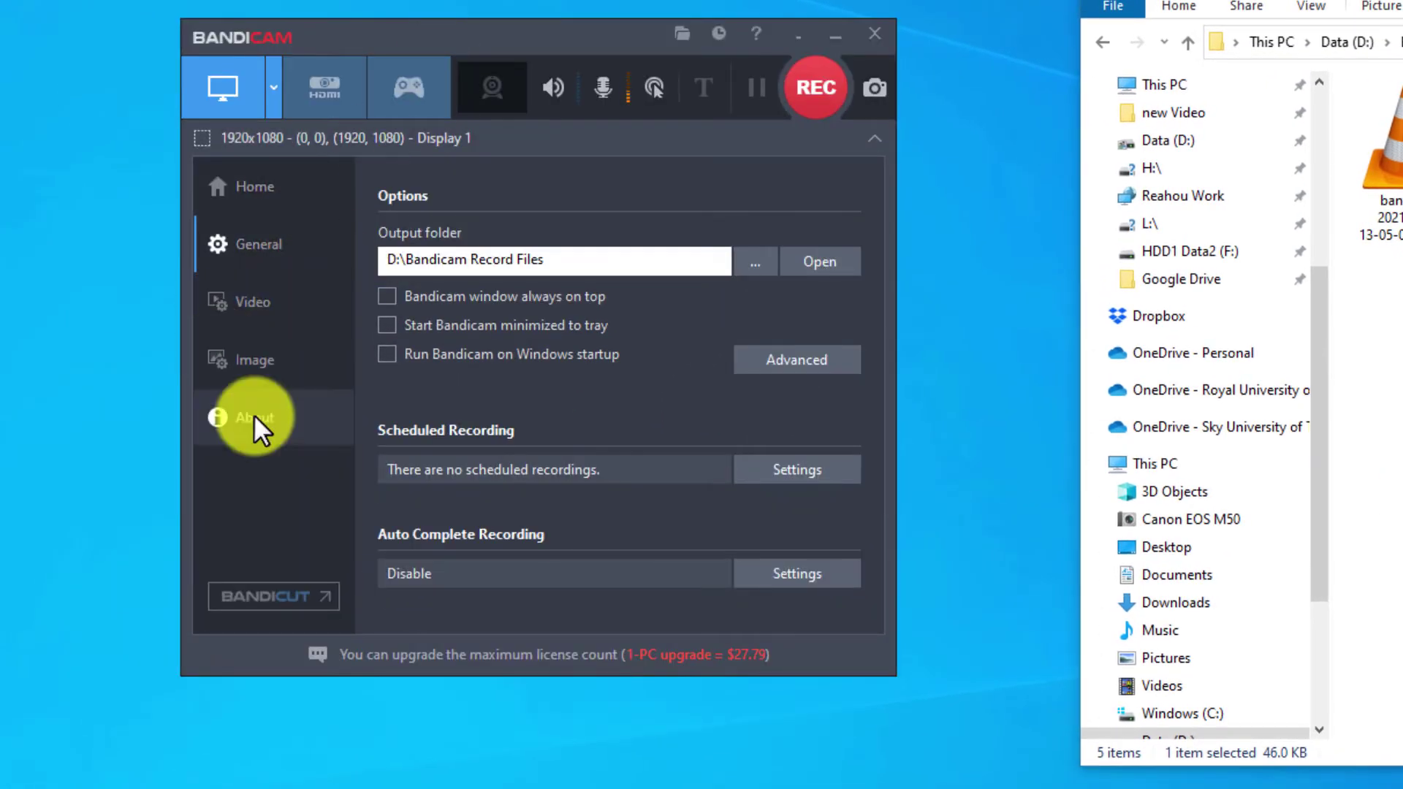
click(272, 305)
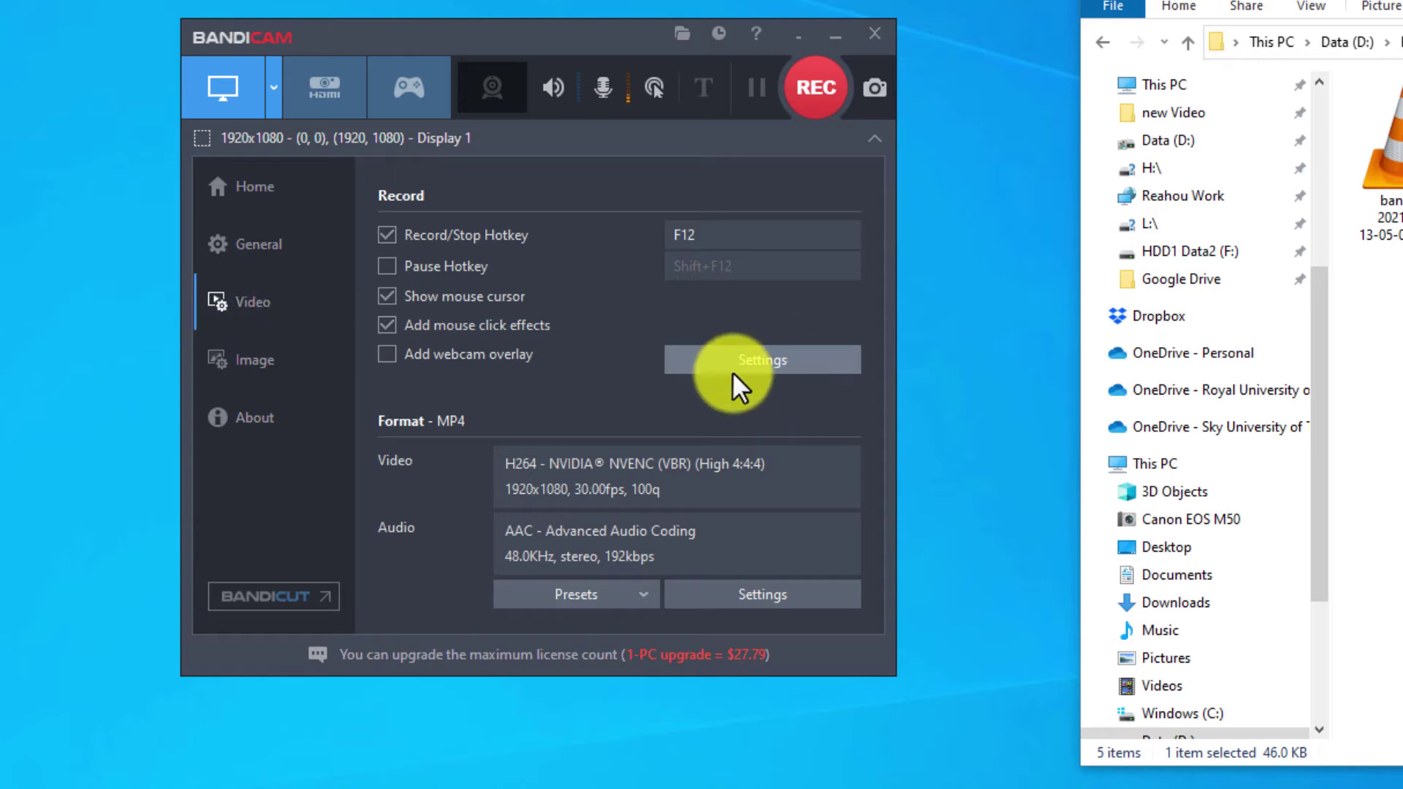
Enable 'Add logo overlay to video' on the Logo tab and browse for a new image.
click(748, 353)
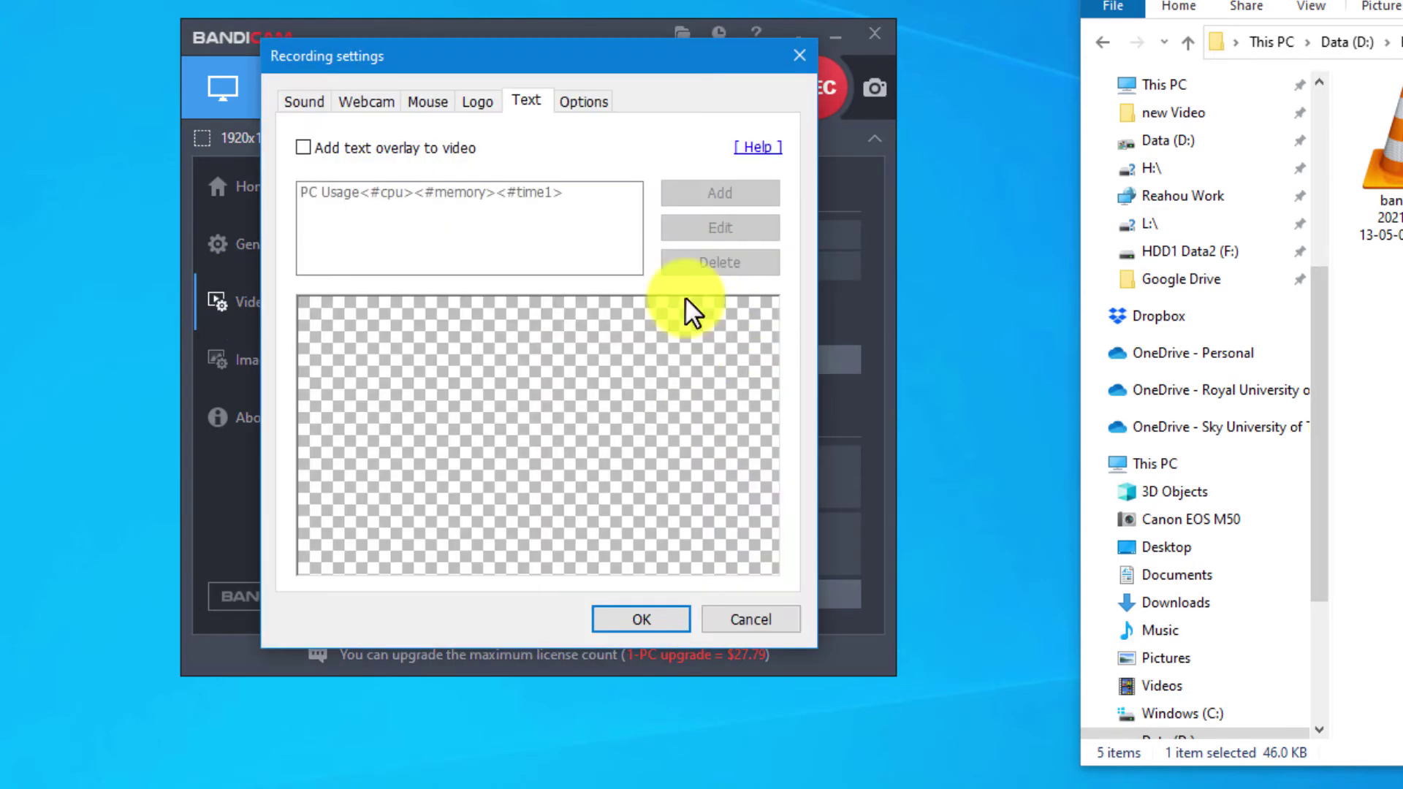
click(476, 102)
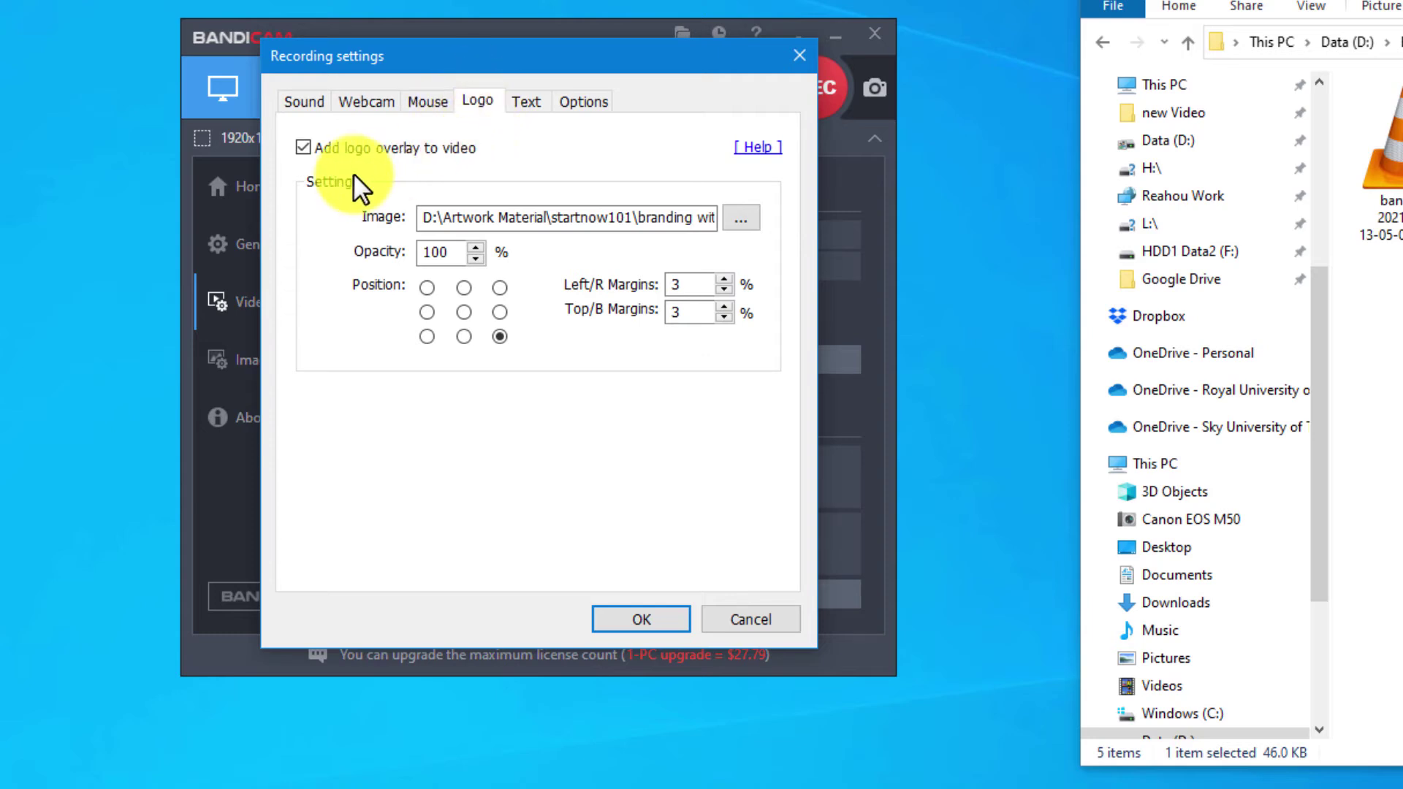
click(316, 144)
click(300, 146)
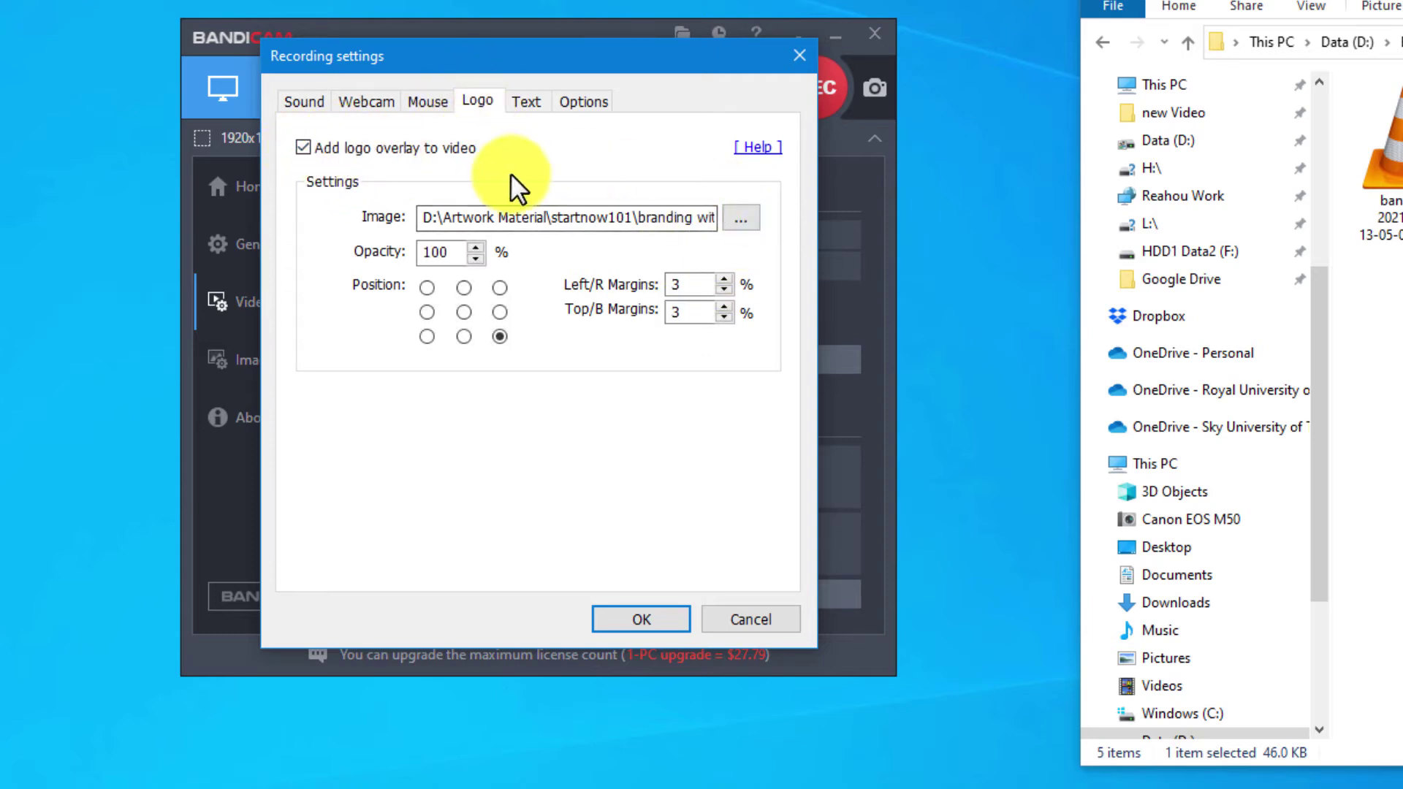
click(741, 218)
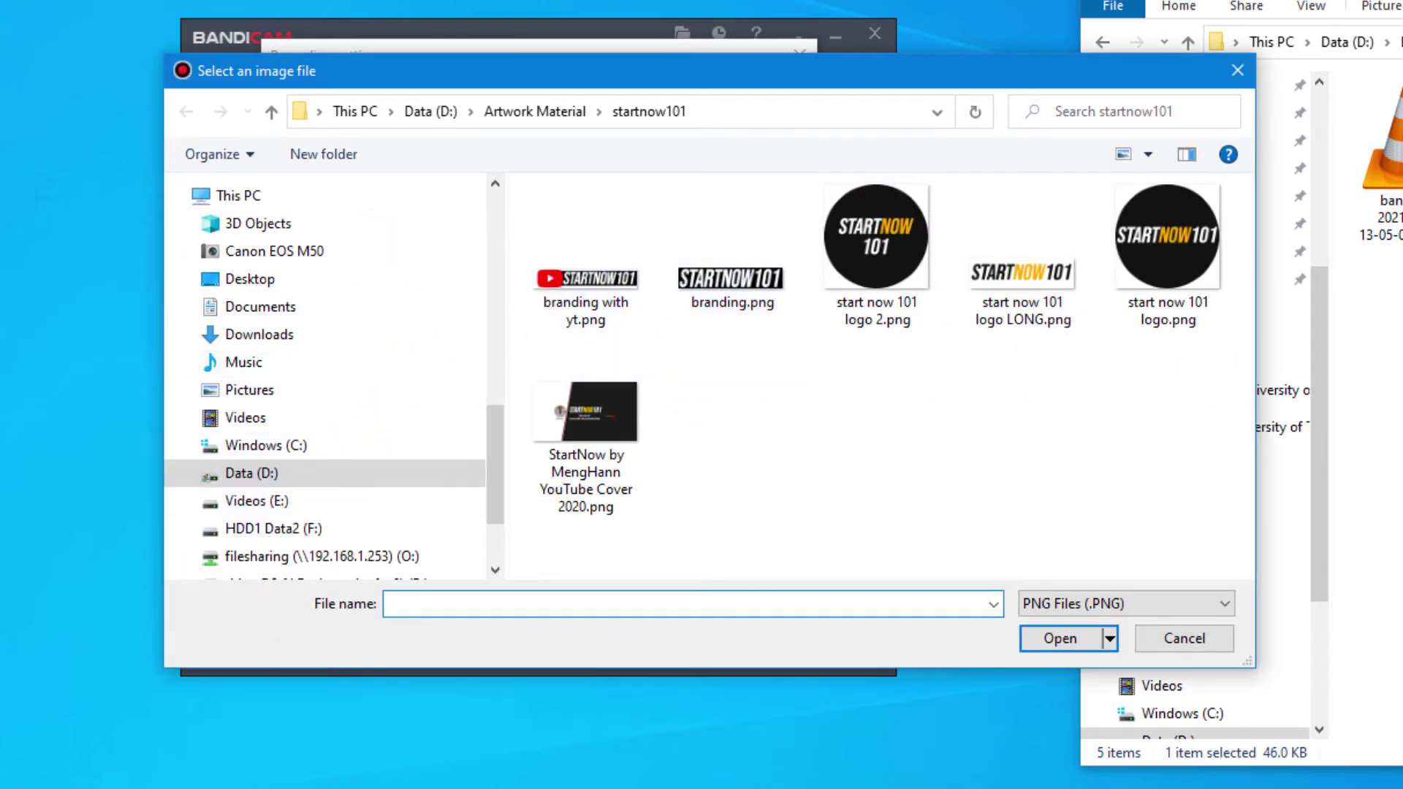
Go to D:\Bandicam Record Files in the picker and choose start now 101 logo.png.
click(1309, 43)
key(ctrl+c)
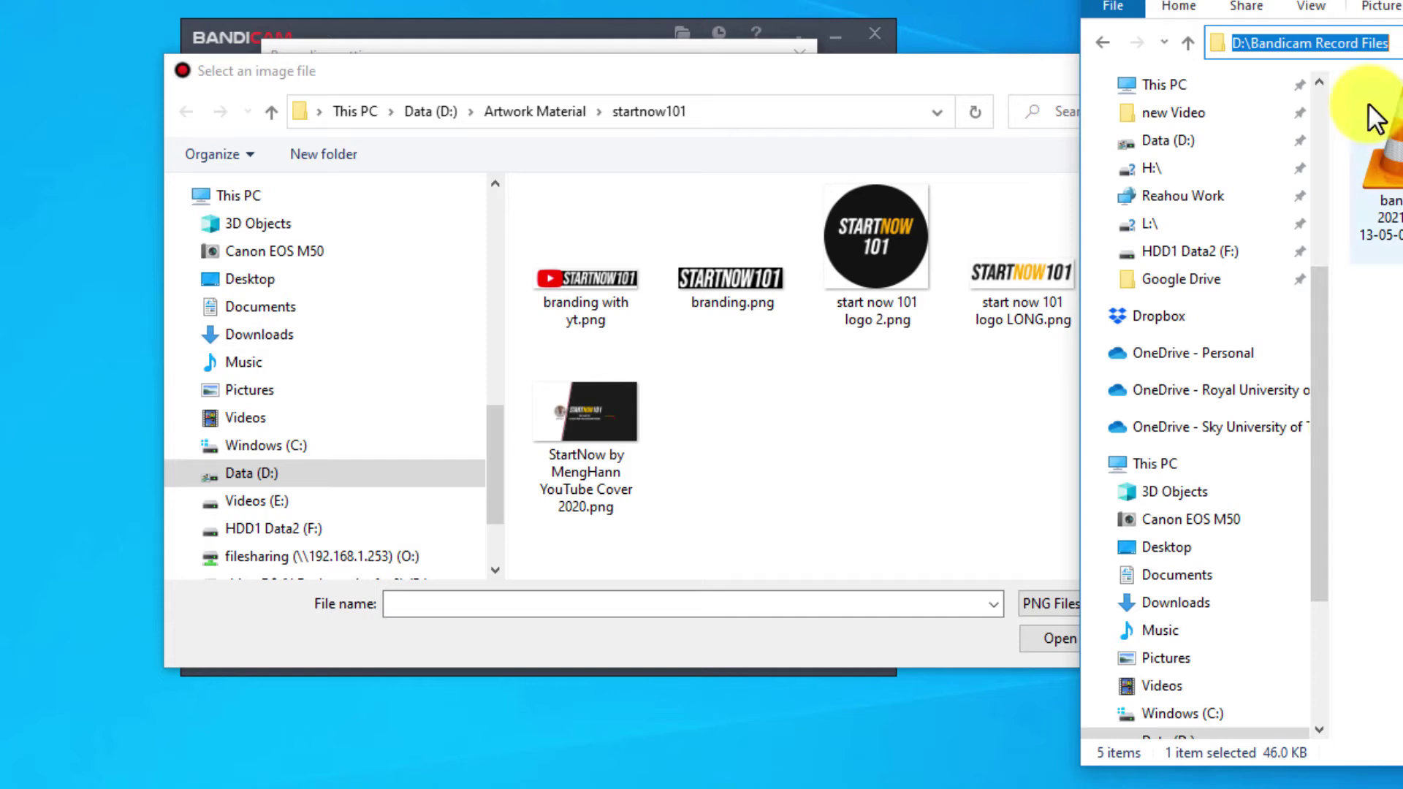
click(725, 108)
key(ctrl+v)
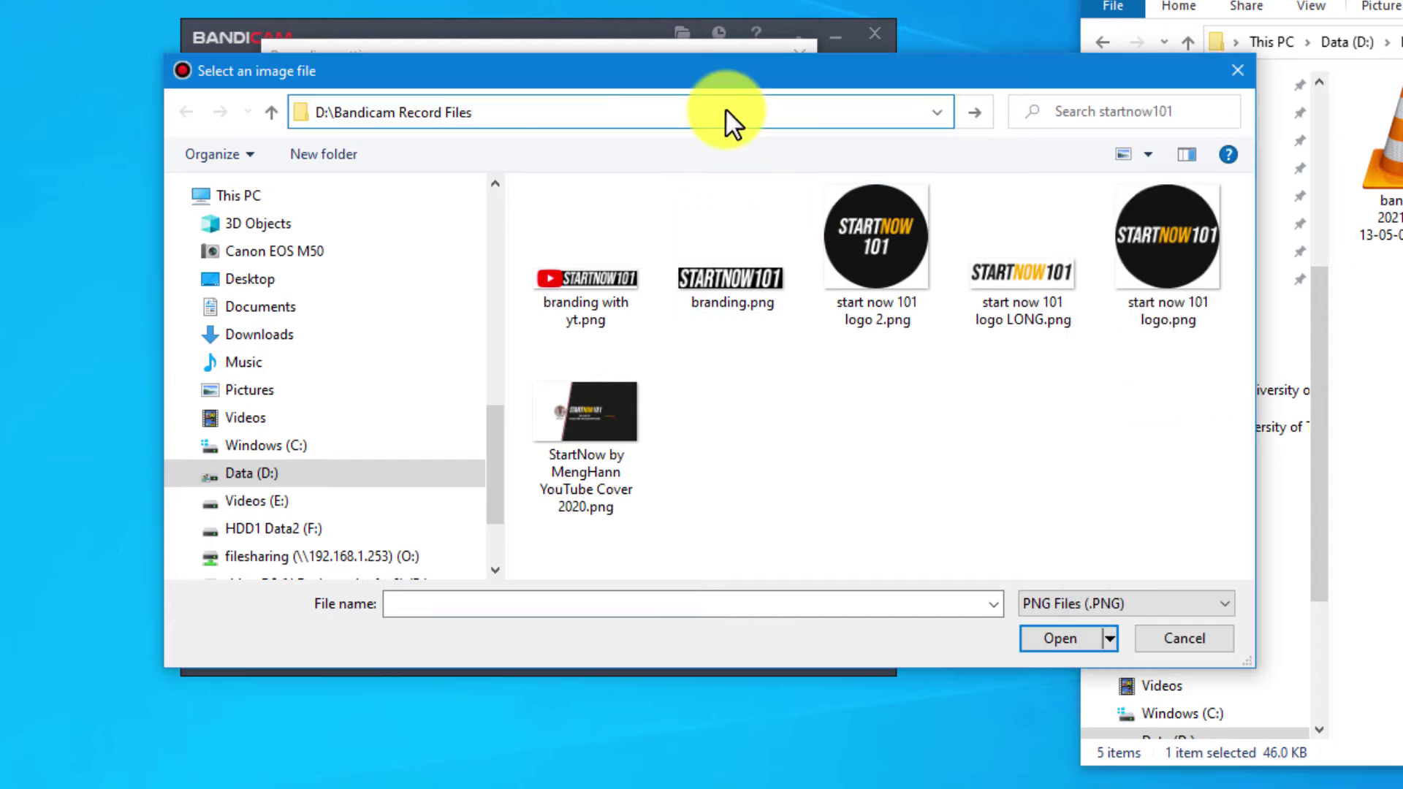
key(Return)
click(741, 307)
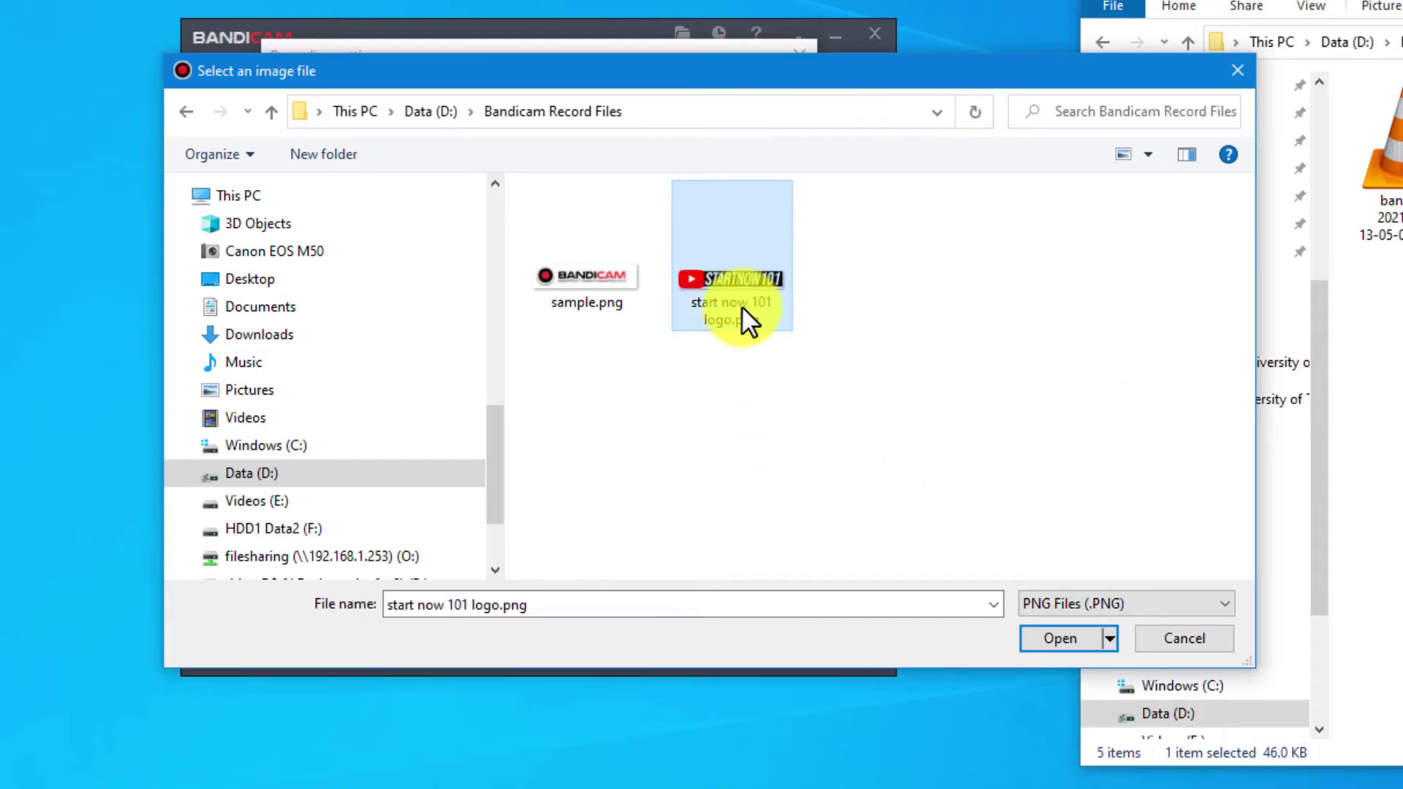
Use start now 101 logo.png as the logo, with 85% opacity at the top-right position.
click(1039, 634)
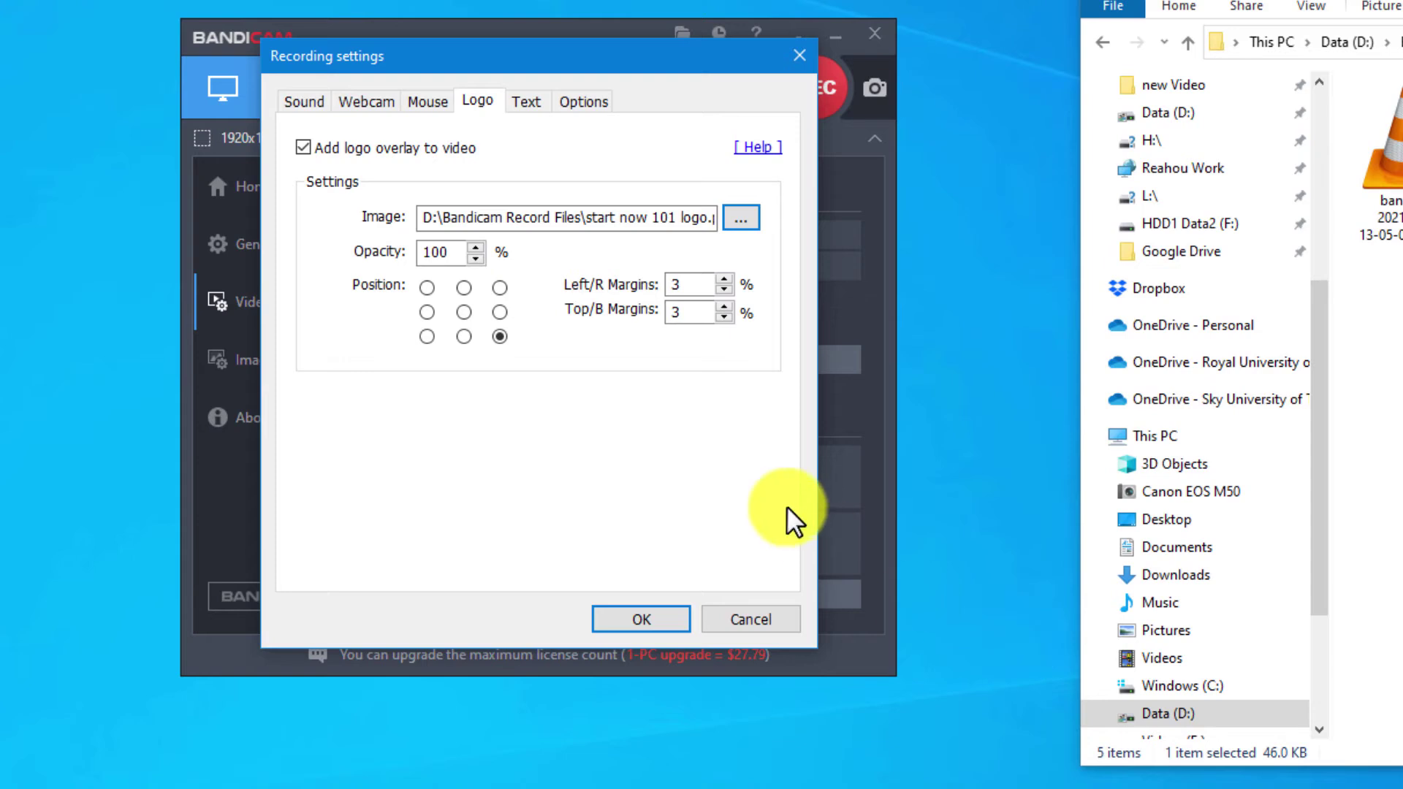
click(427, 288)
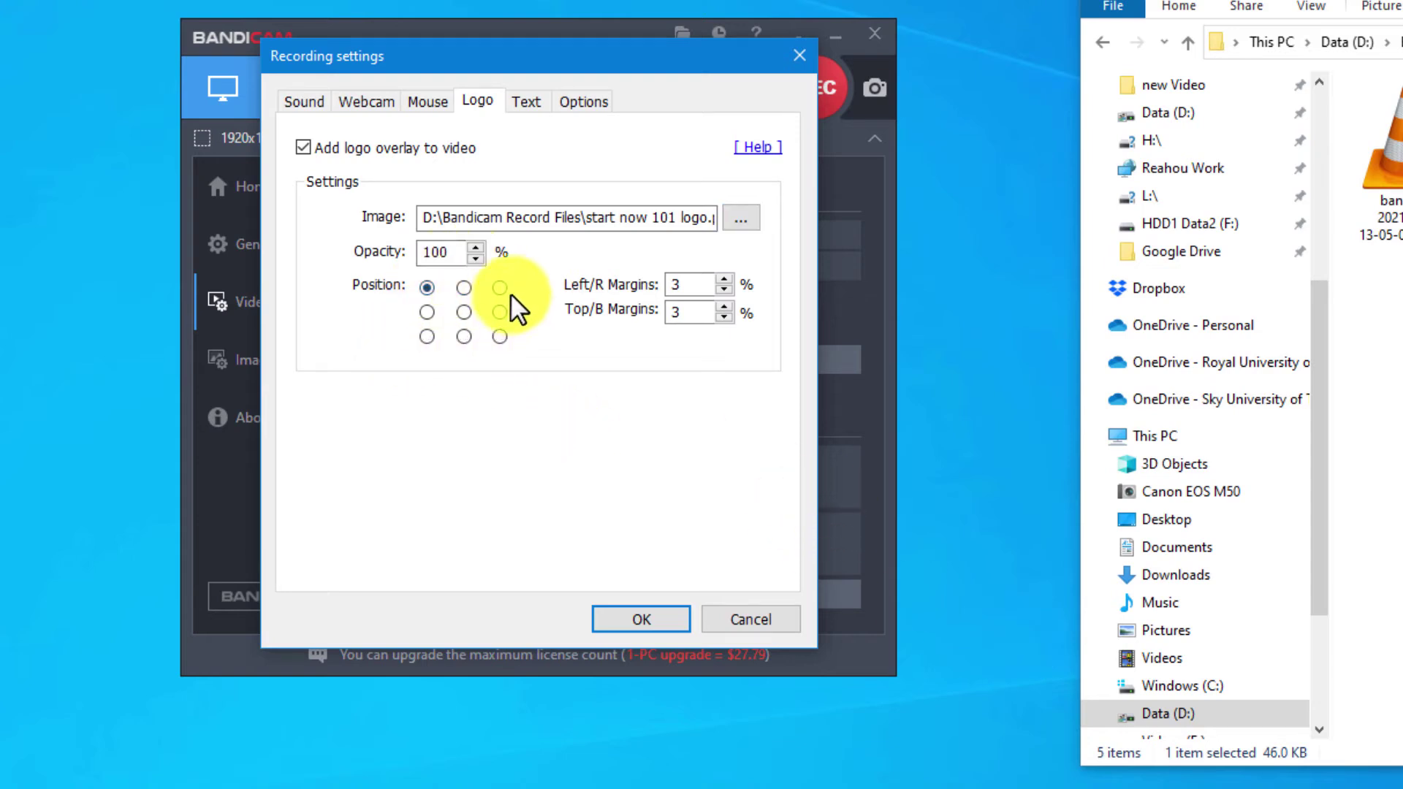
double_click(437, 252)
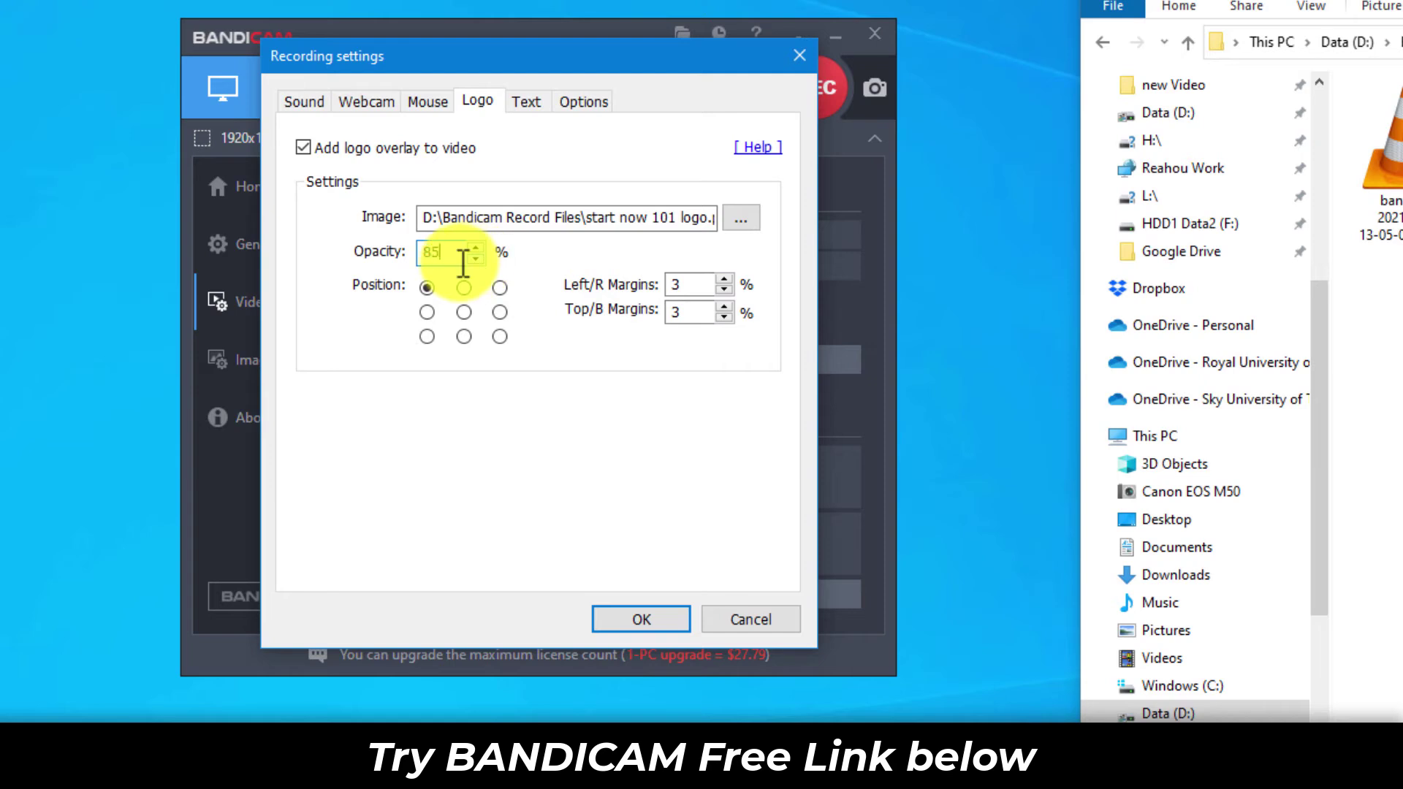
click(500, 288)
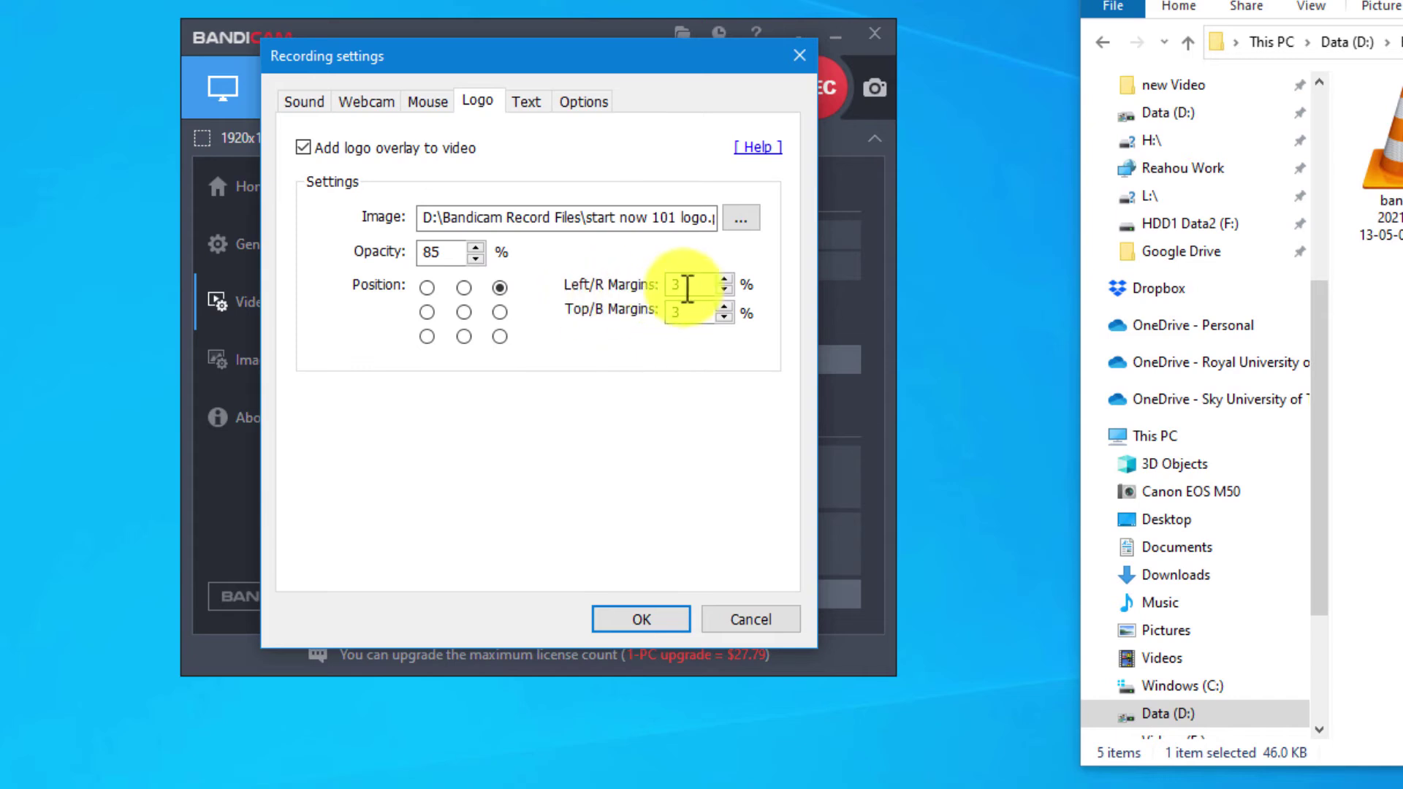
Set both logo margins to 4% and save the logo settings.
drag(682, 285, 663, 284)
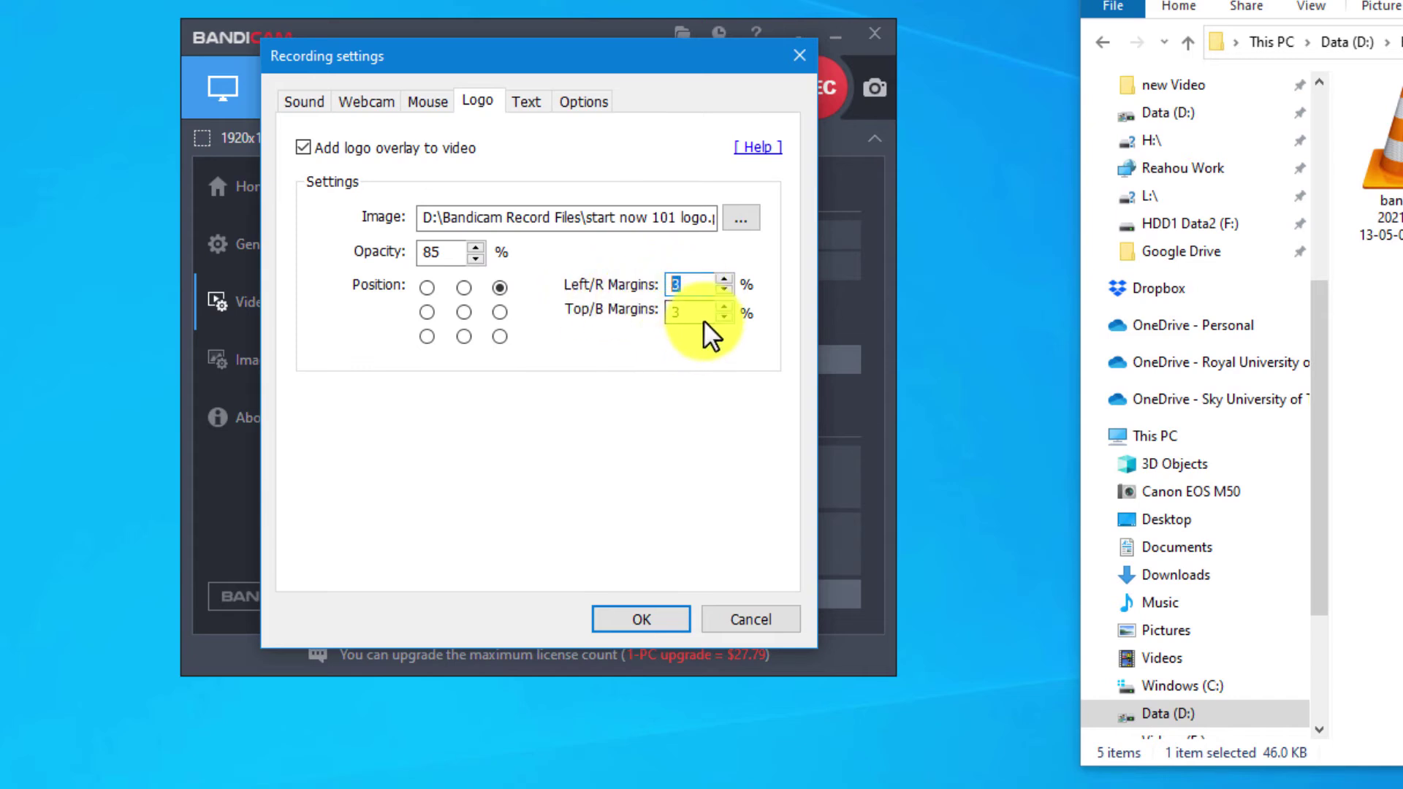
key(Tab)
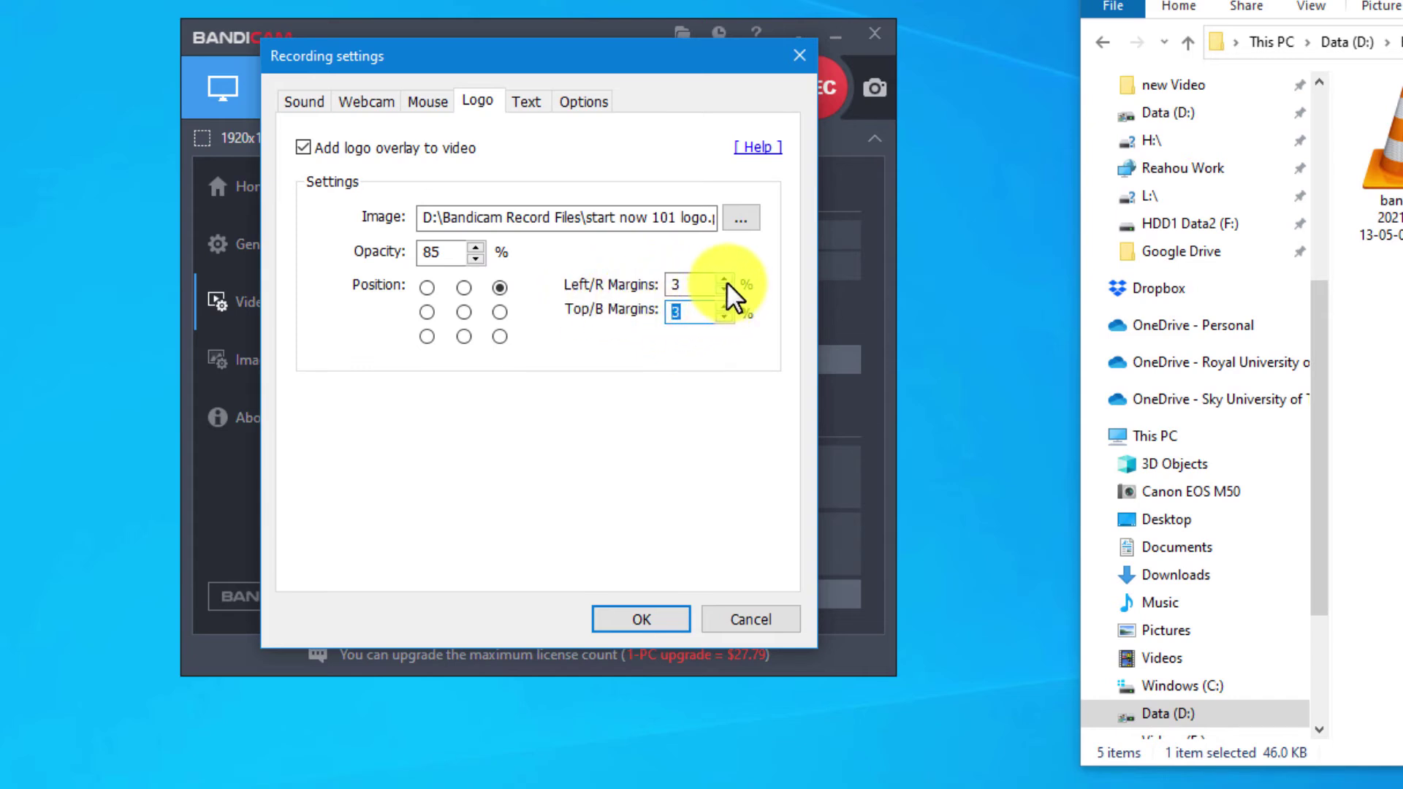
click(725, 280)
click(723, 306)
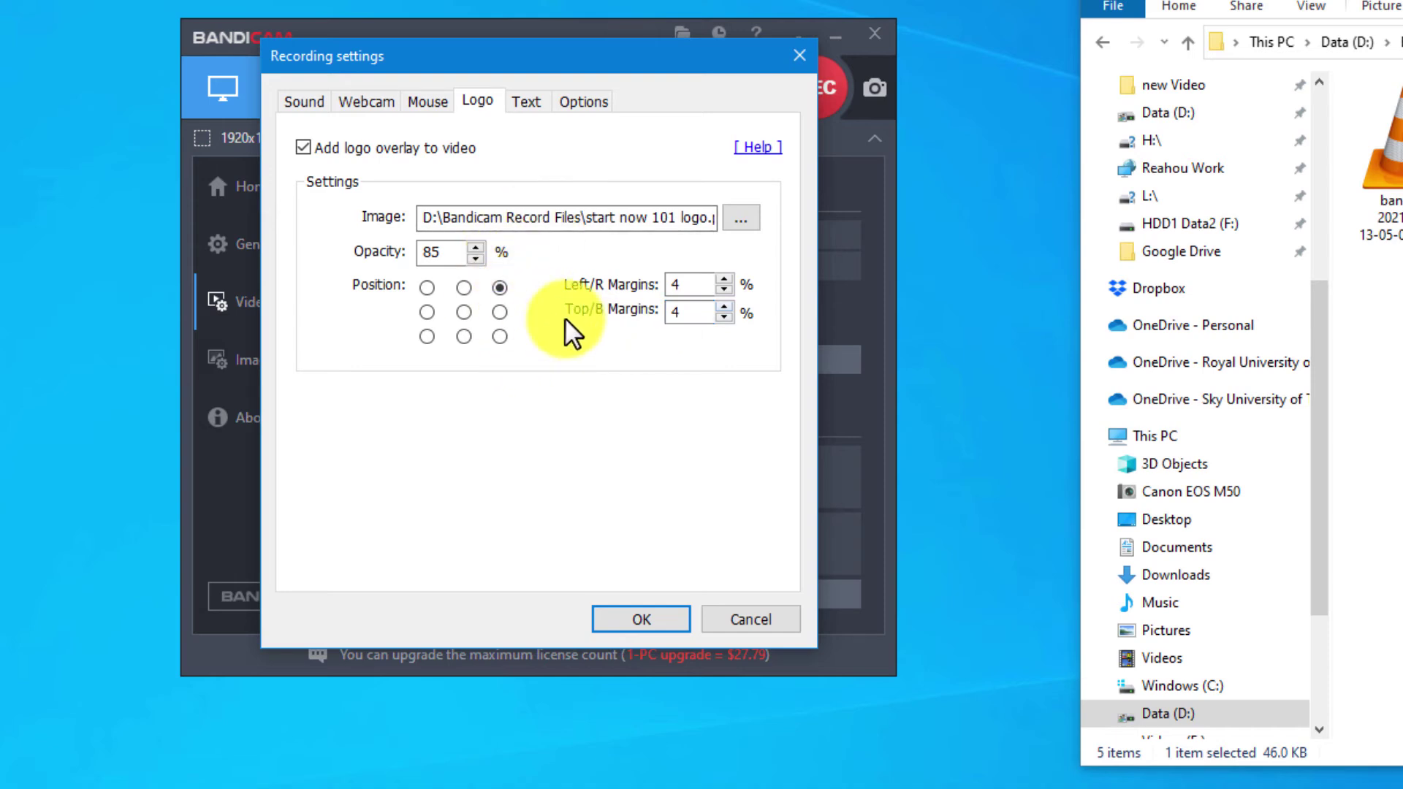
click(641, 616)
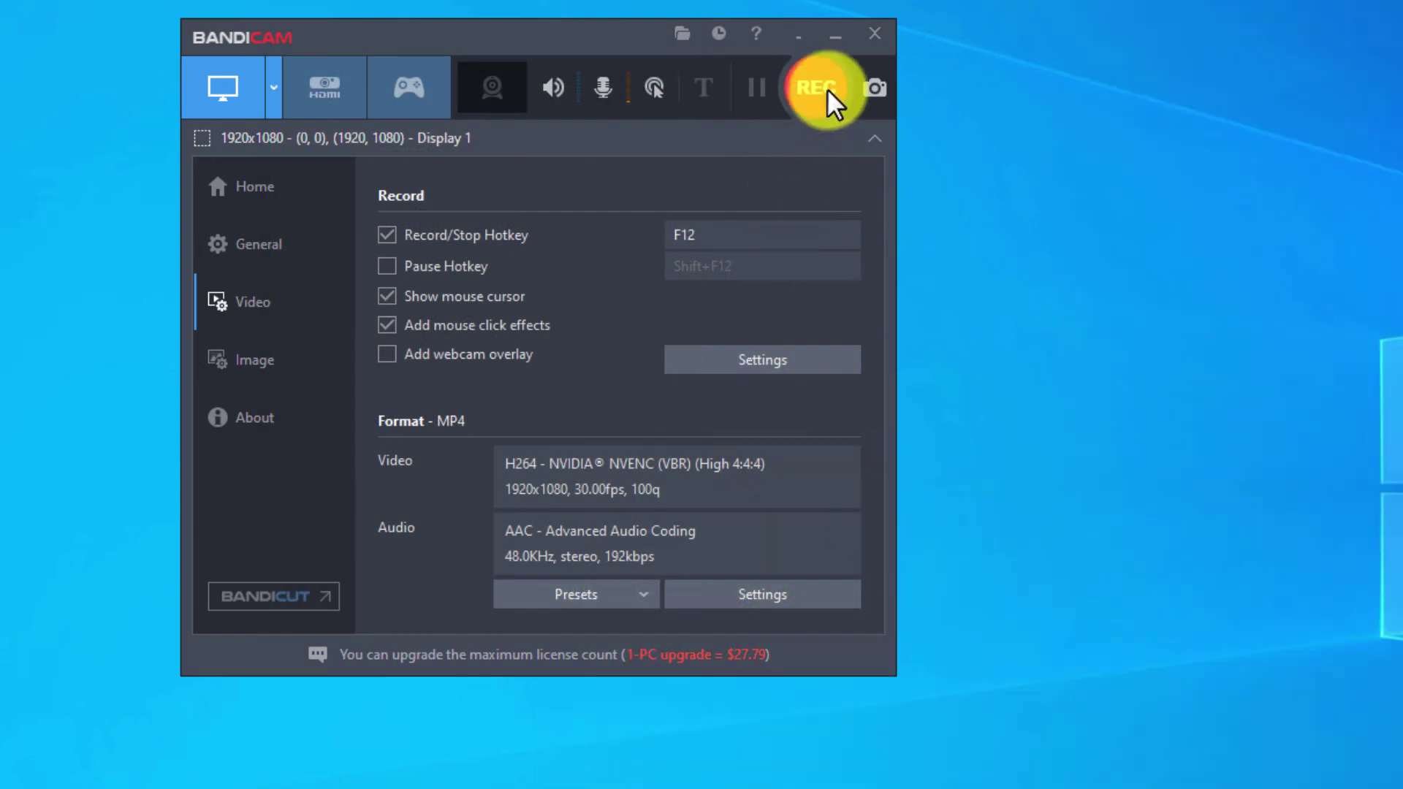
Record a test clip while opening a blank Excel workbook, then stop it from Bandicam.
click(827, 89)
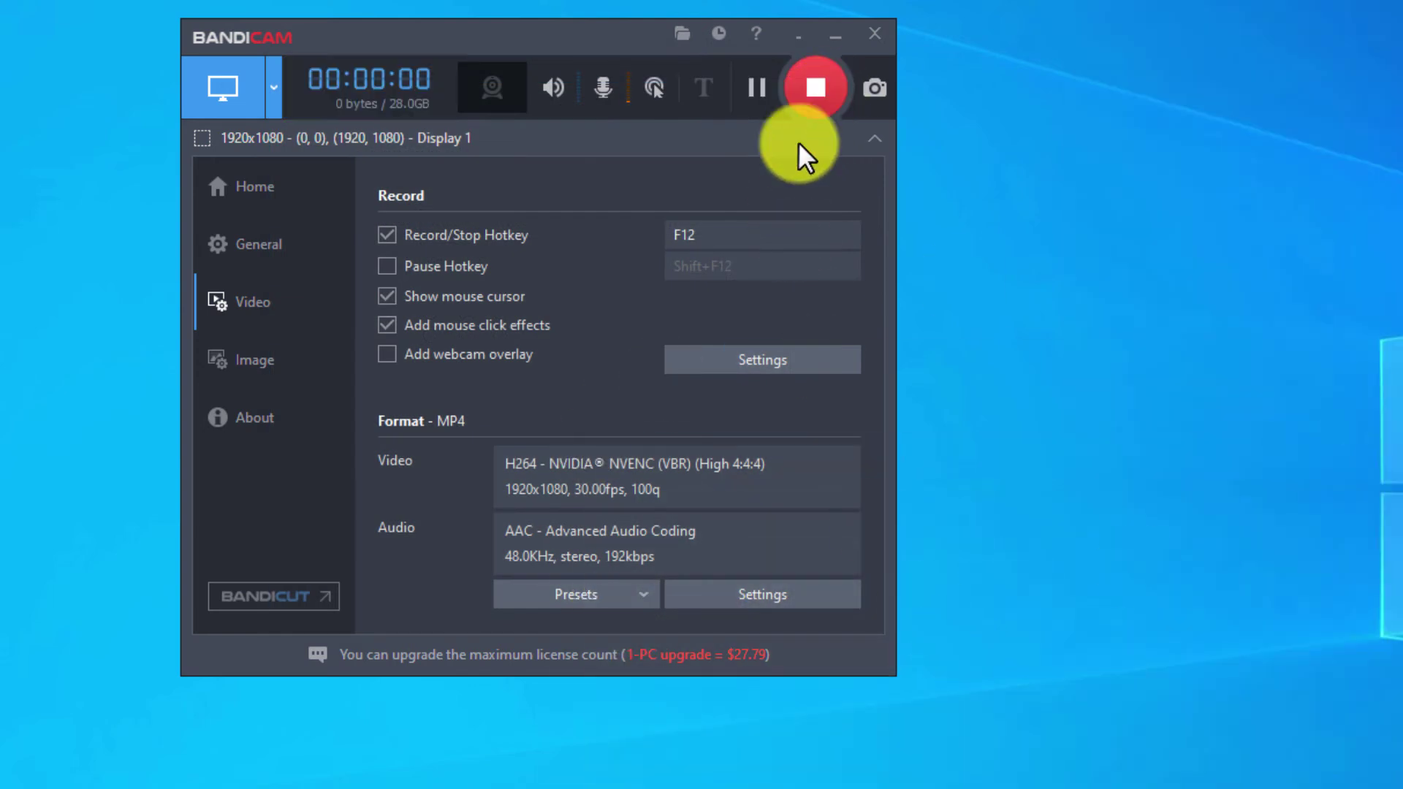
click(799, 35)
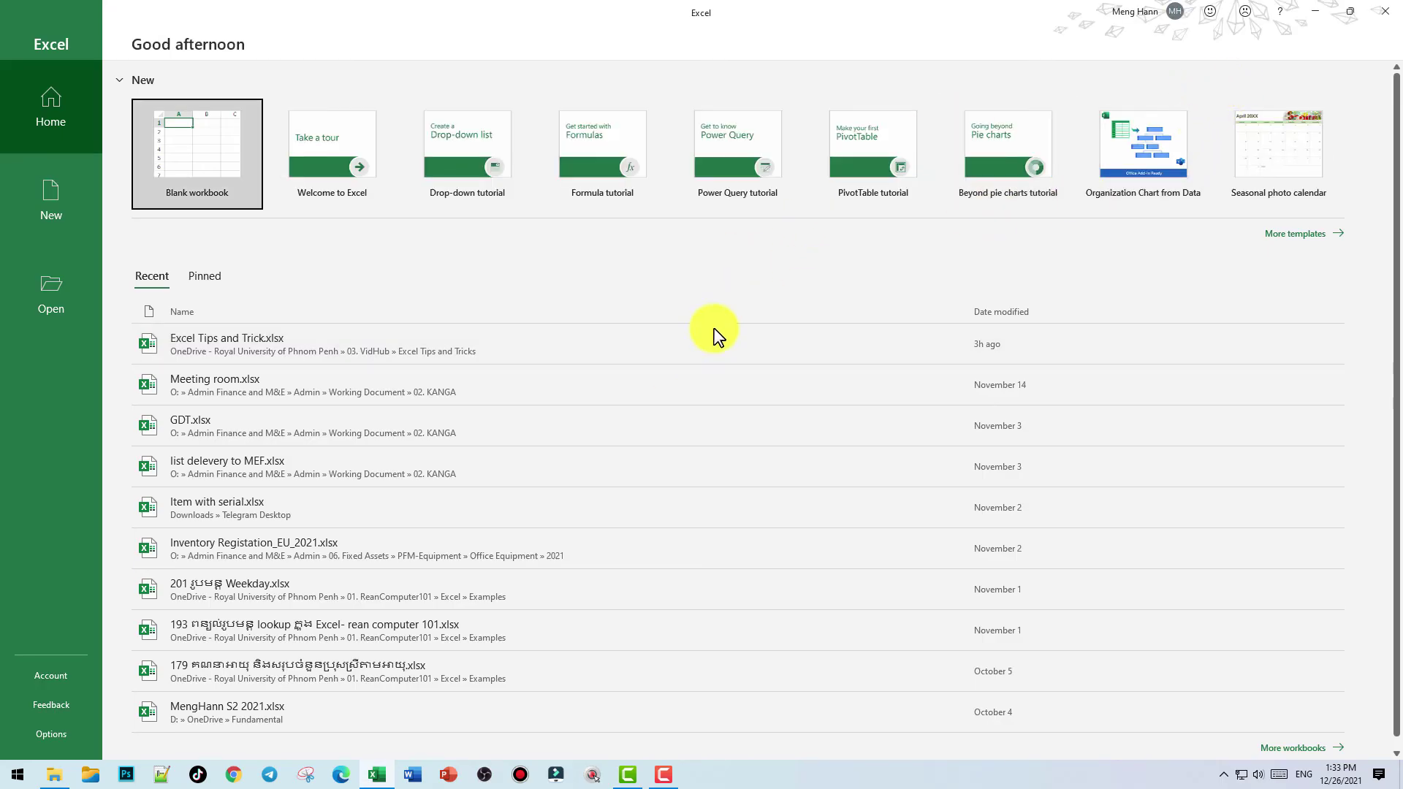
click(202, 174)
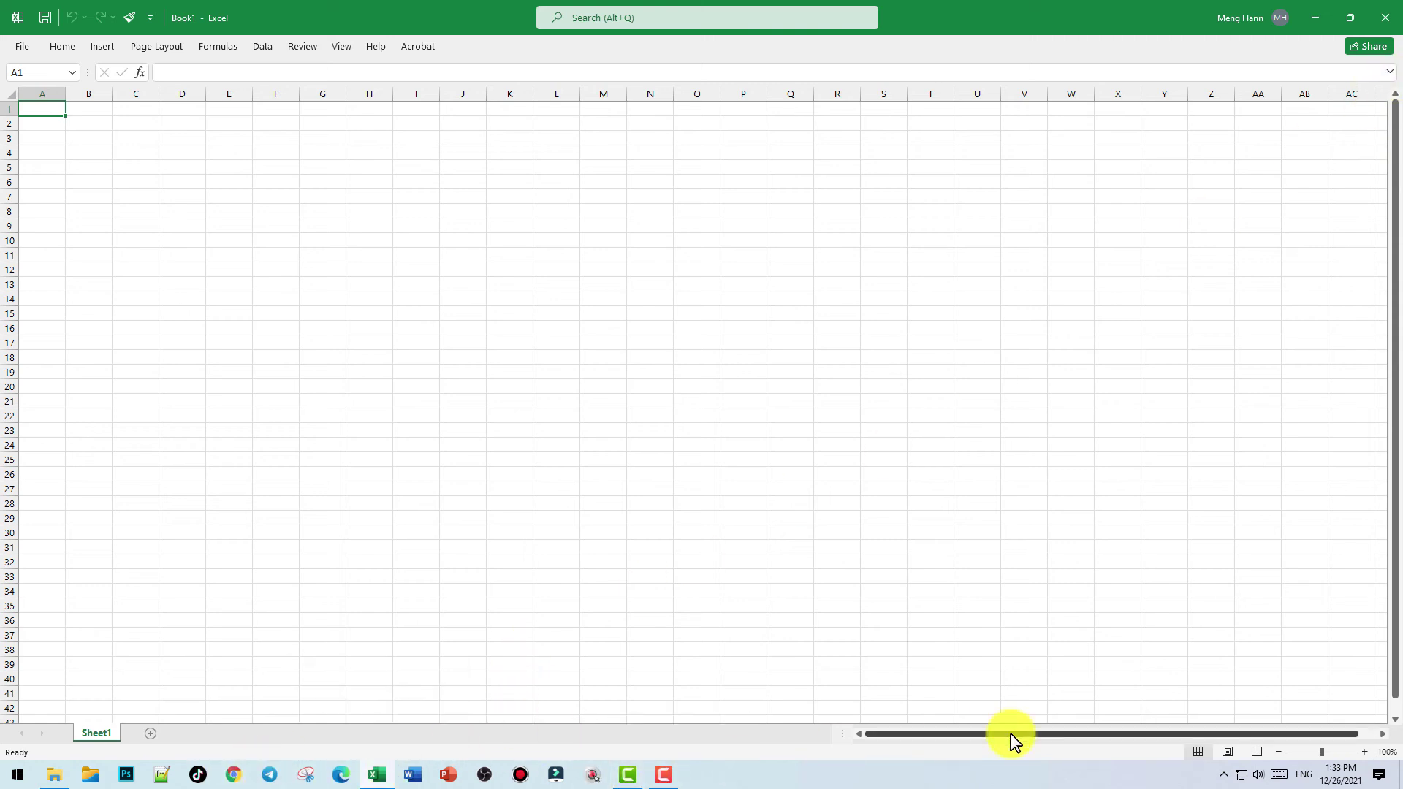
click(1222, 776)
click(1237, 745)
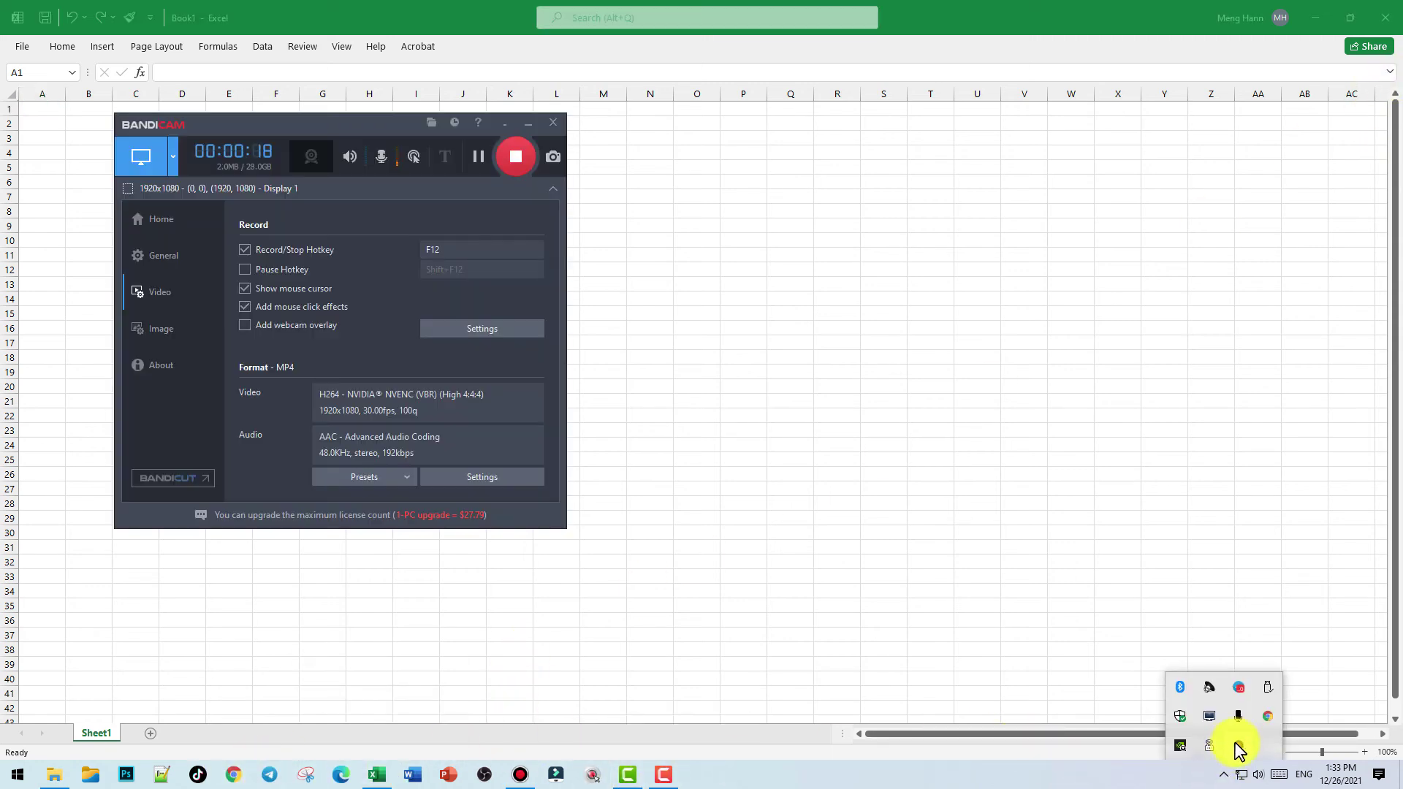
click(524, 162)
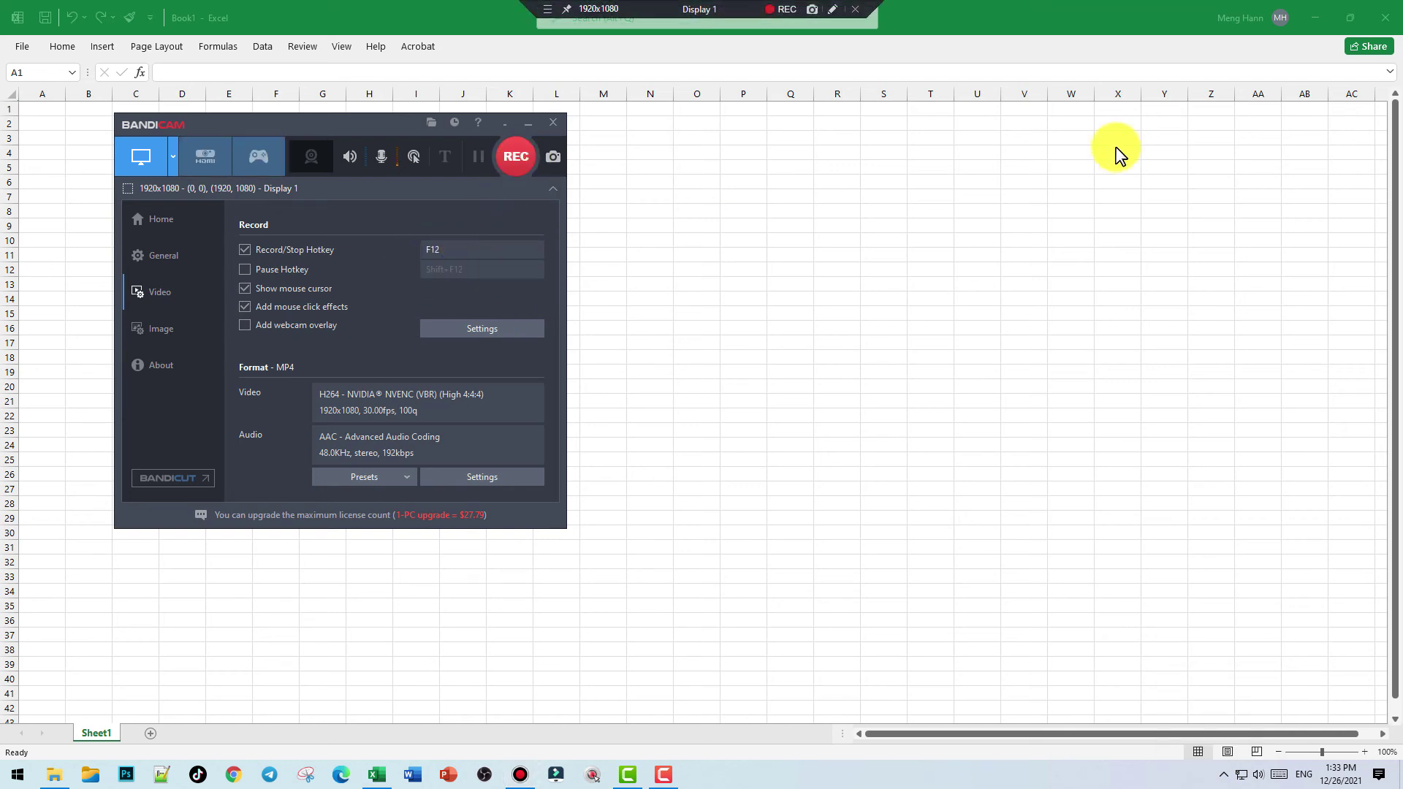
Close Excel and play the newest bandicam .mp4 from the recordings output folder.
click(1385, 17)
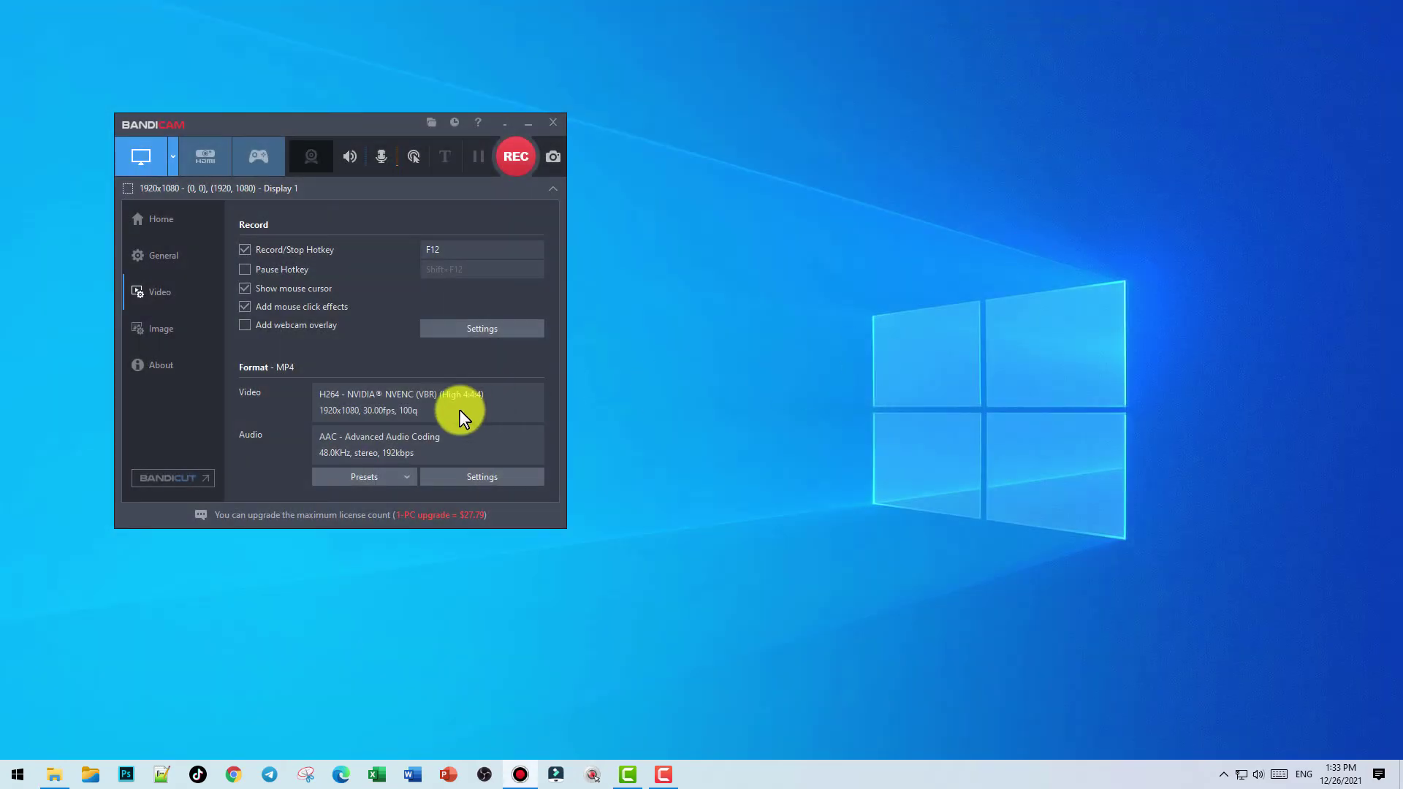
click(168, 261)
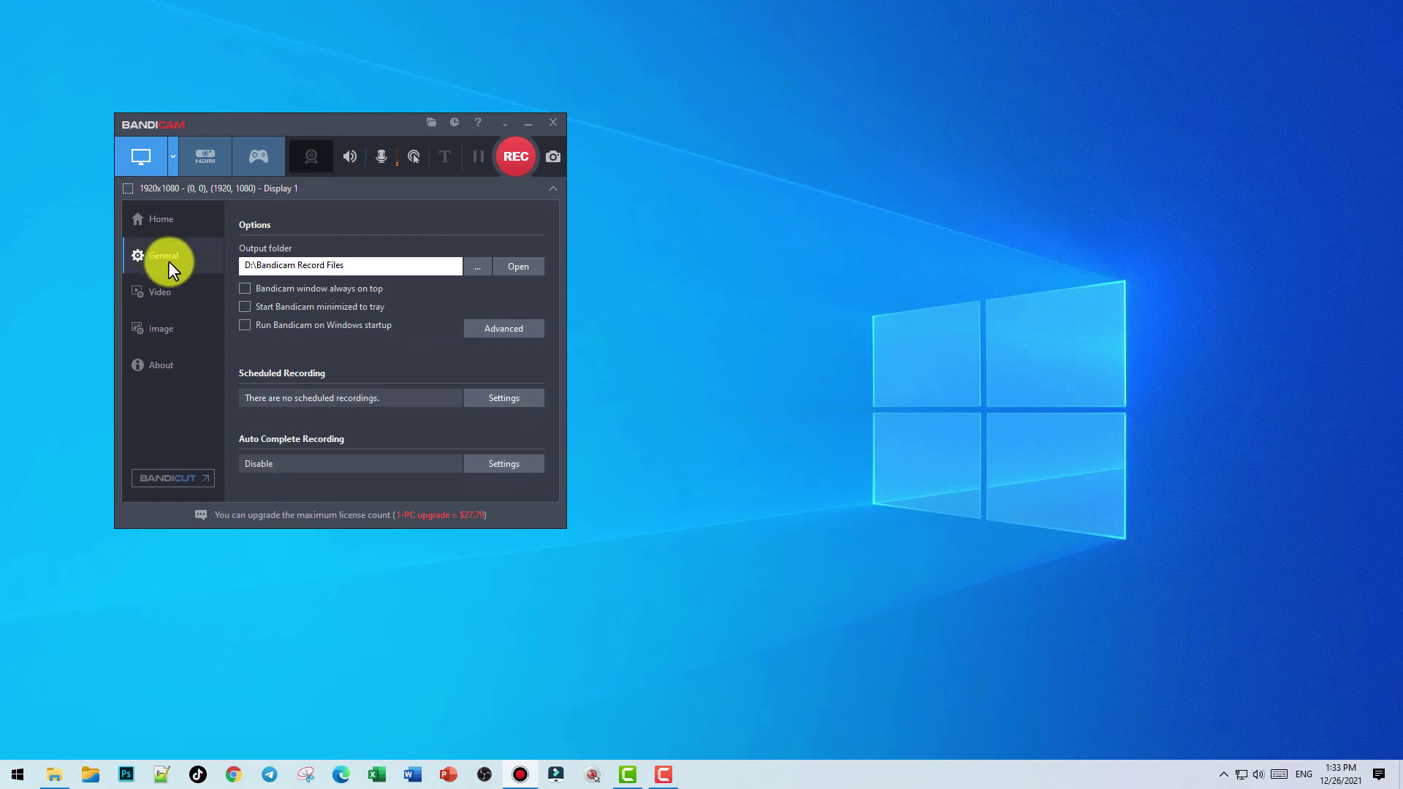
click(523, 269)
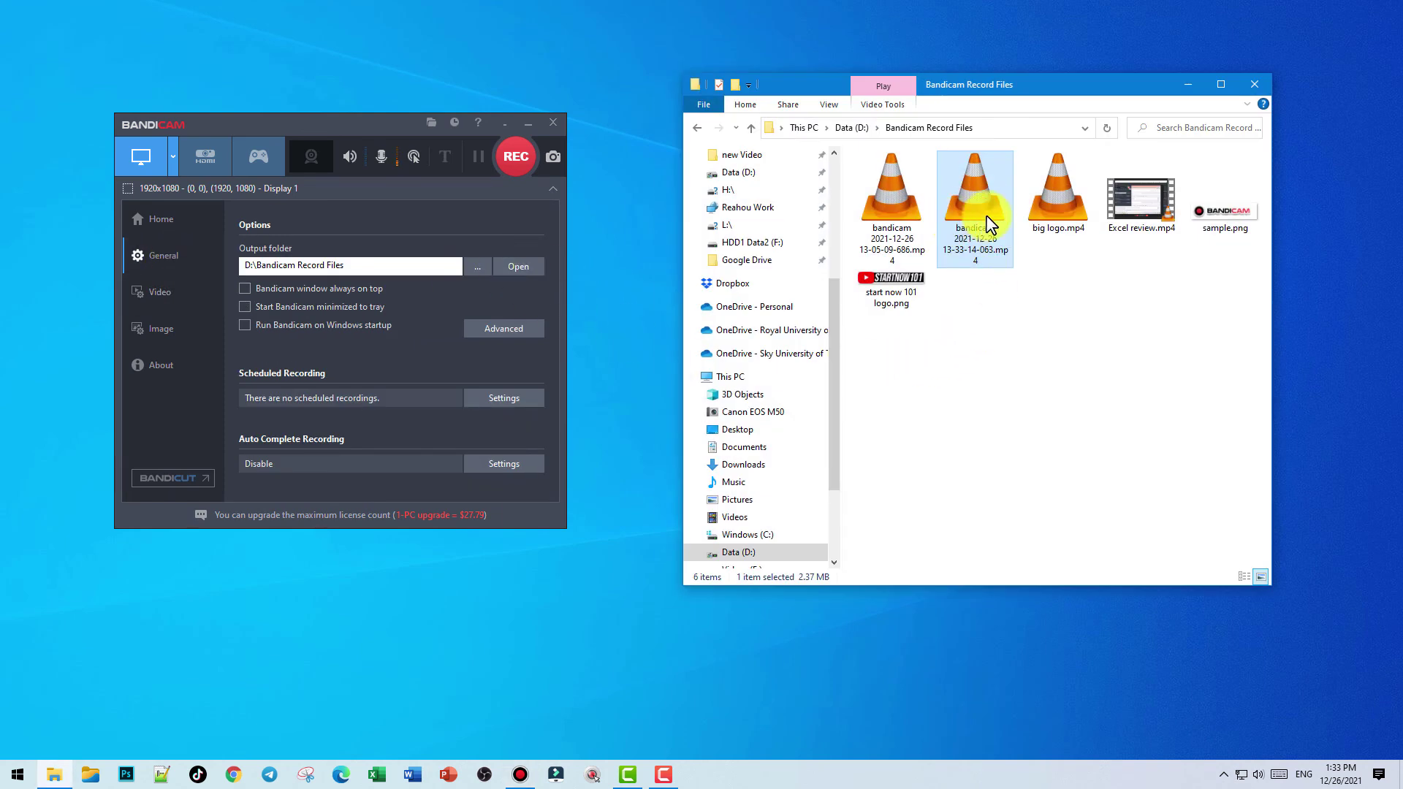
click(976, 235)
double_click(974, 217)
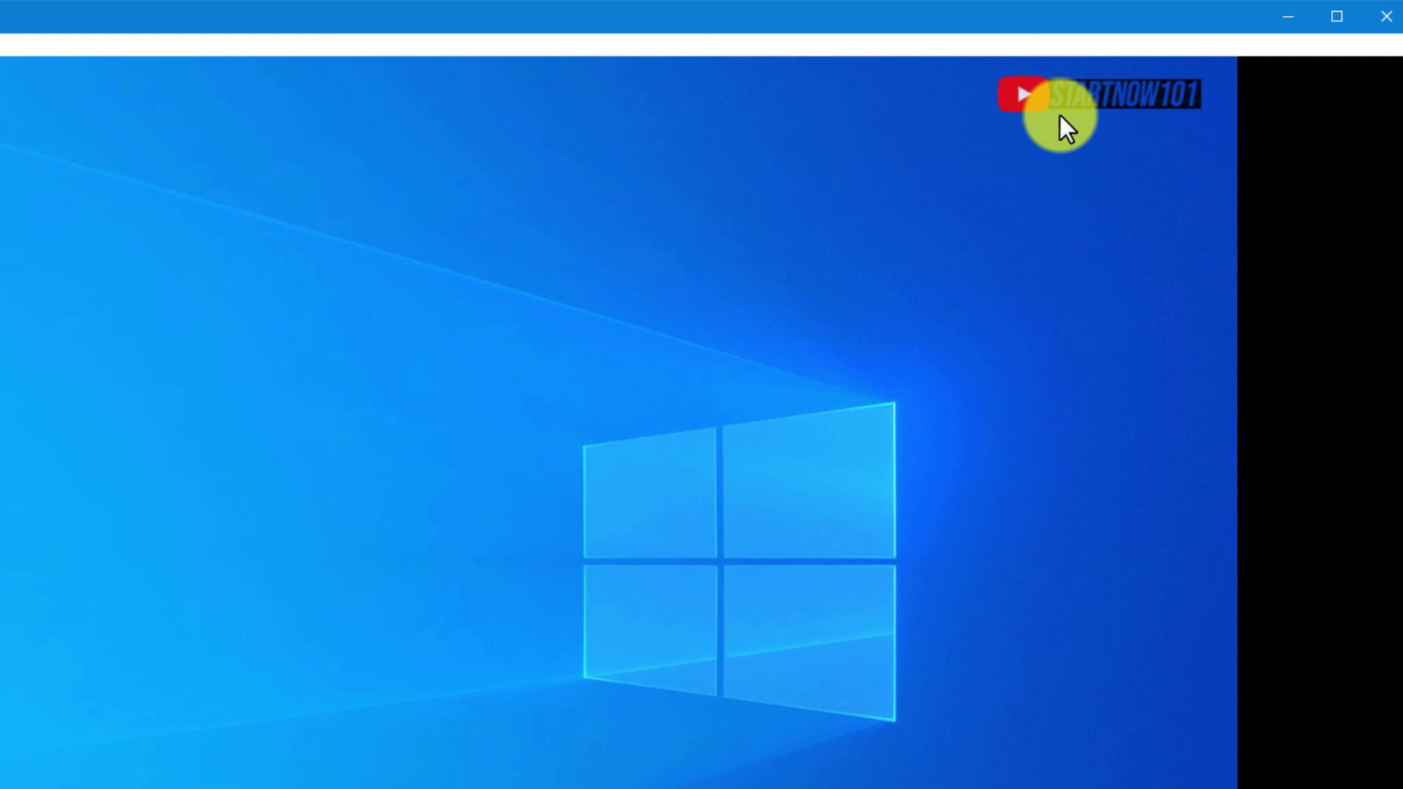
click(1386, 16)
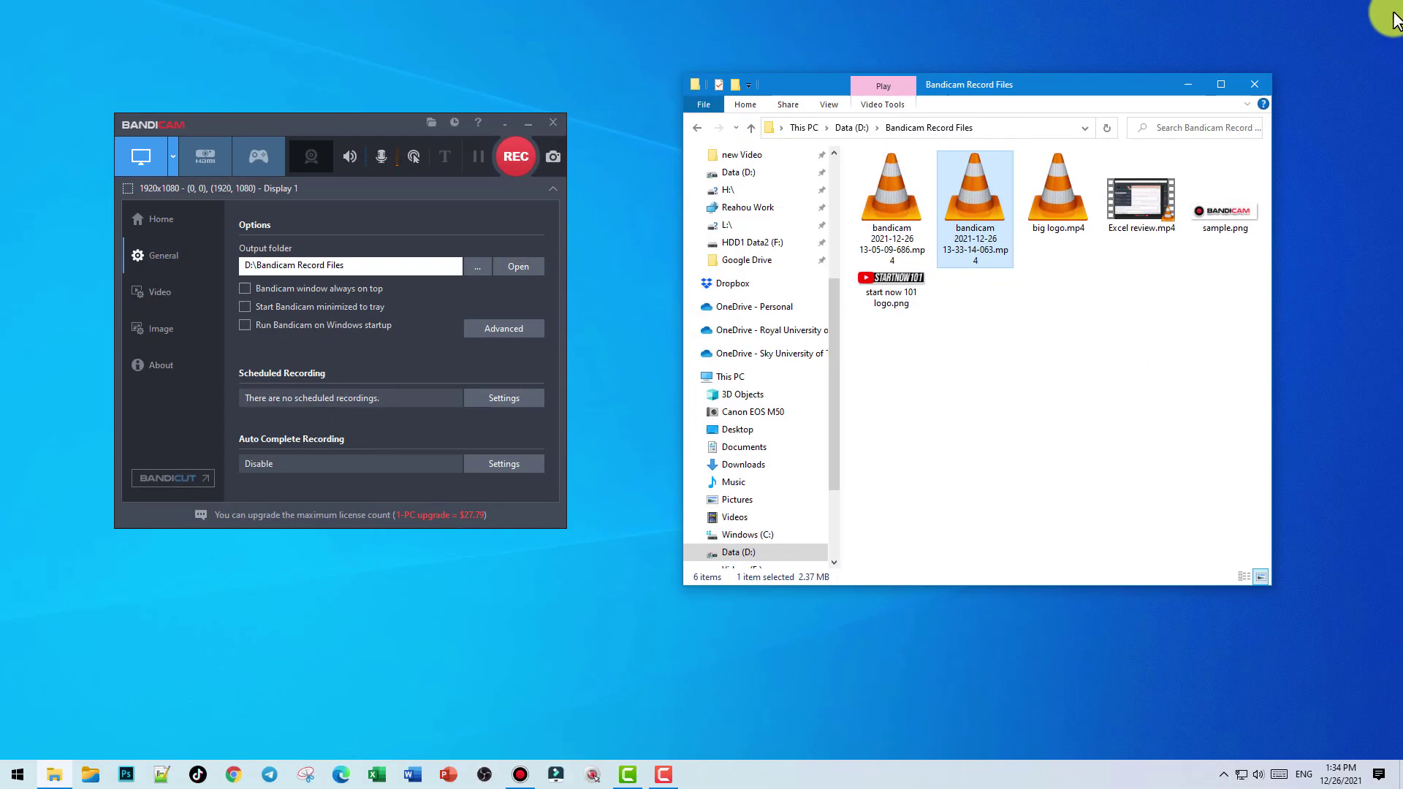